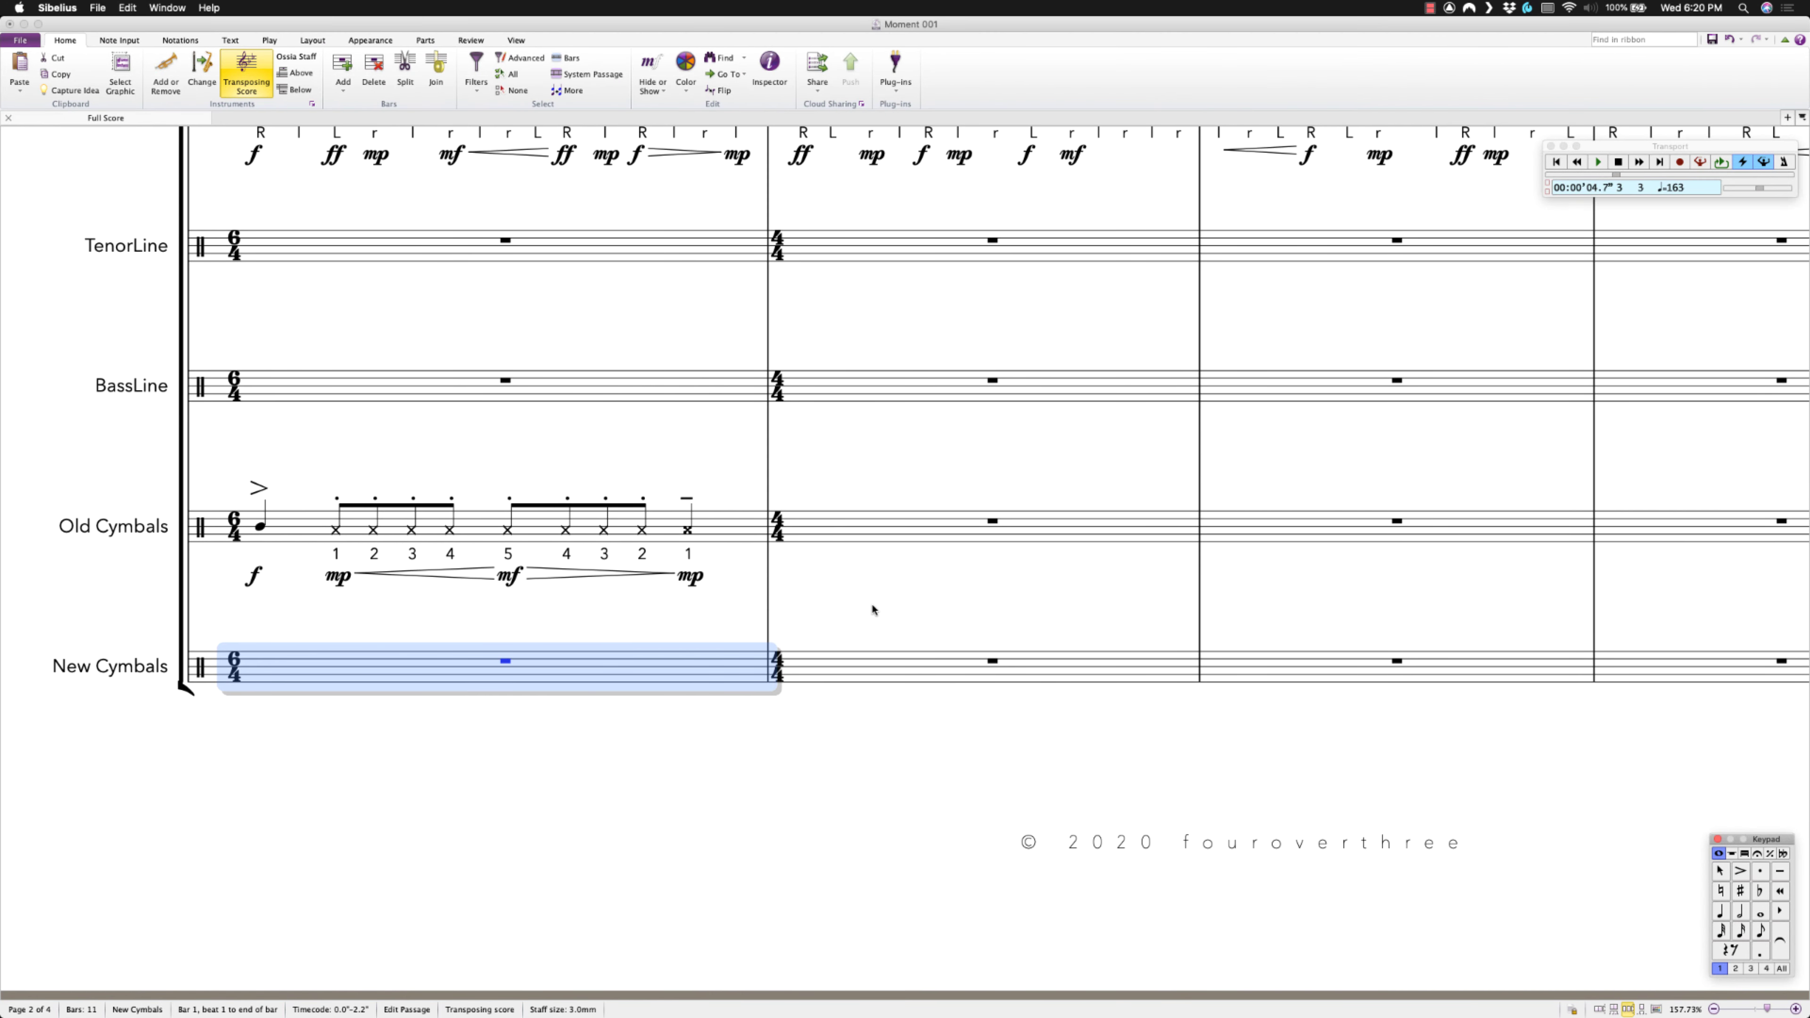
Select the first Old Cymbals bar and play it back.
{"action": "left_click", "coordinate": [744, 533]}
{"action": "key", "text": "Escape"}
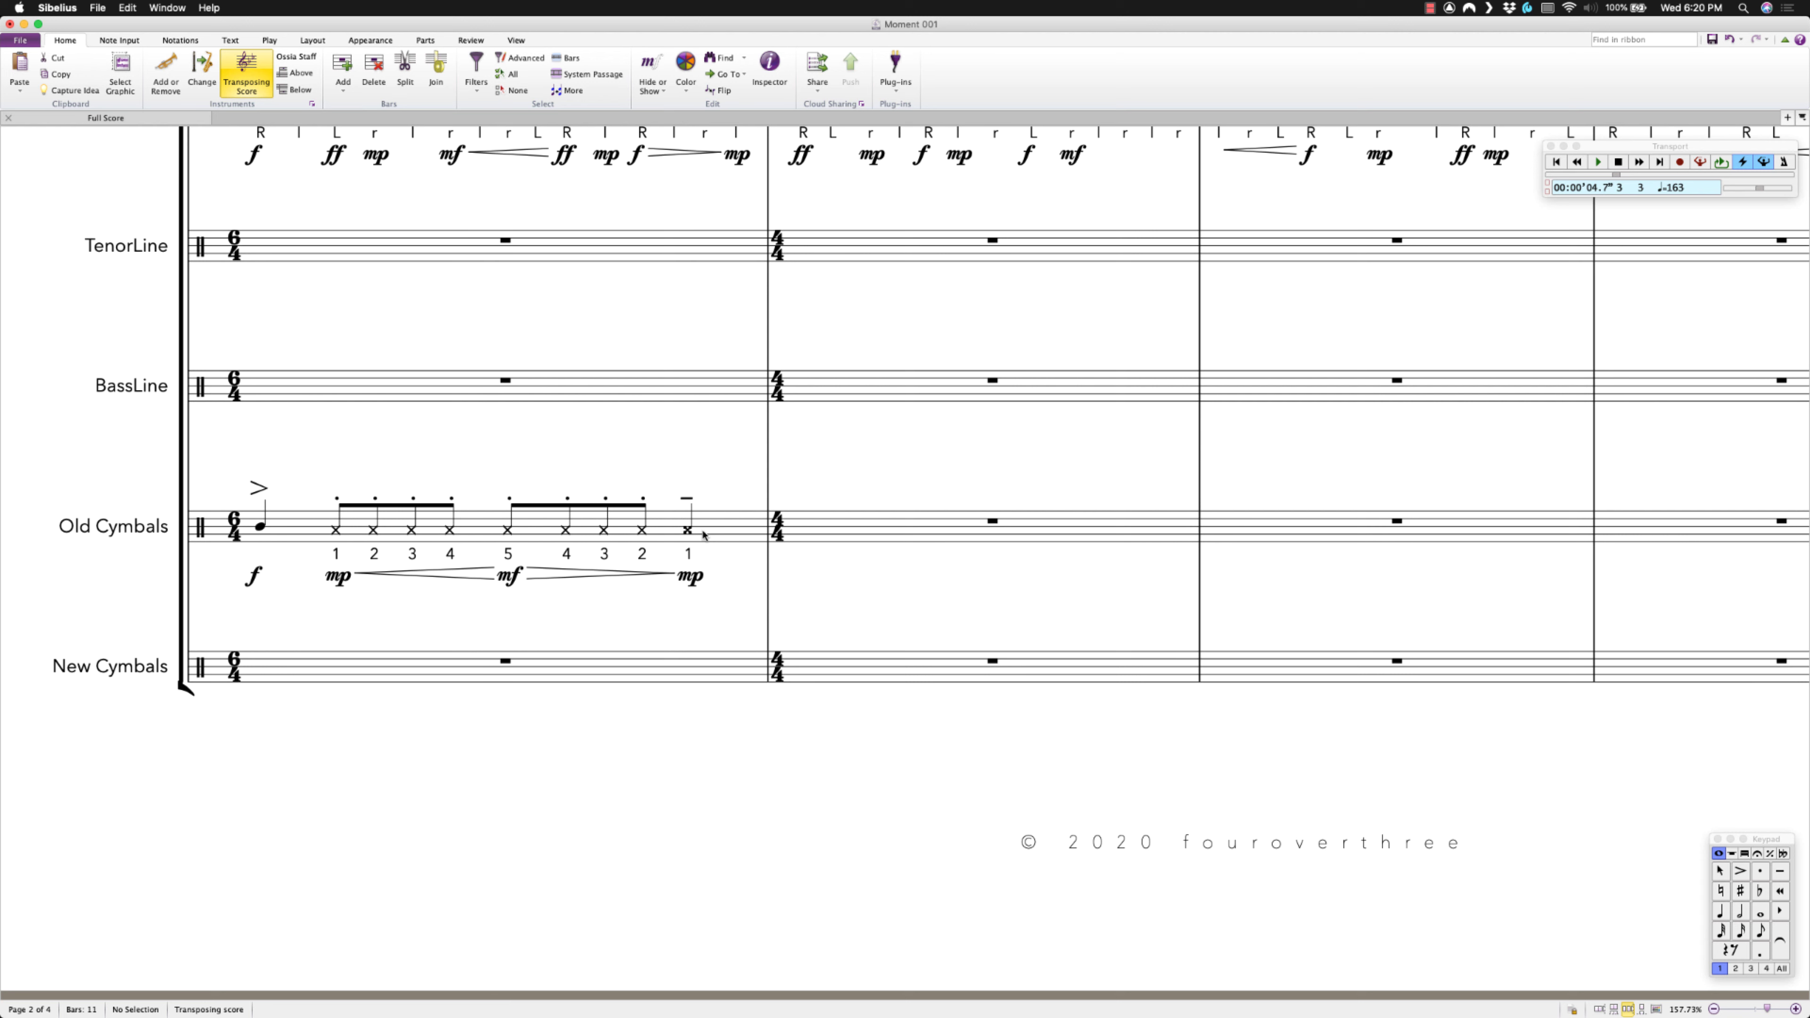
{"action": "left_click", "coordinate": [703, 534]}
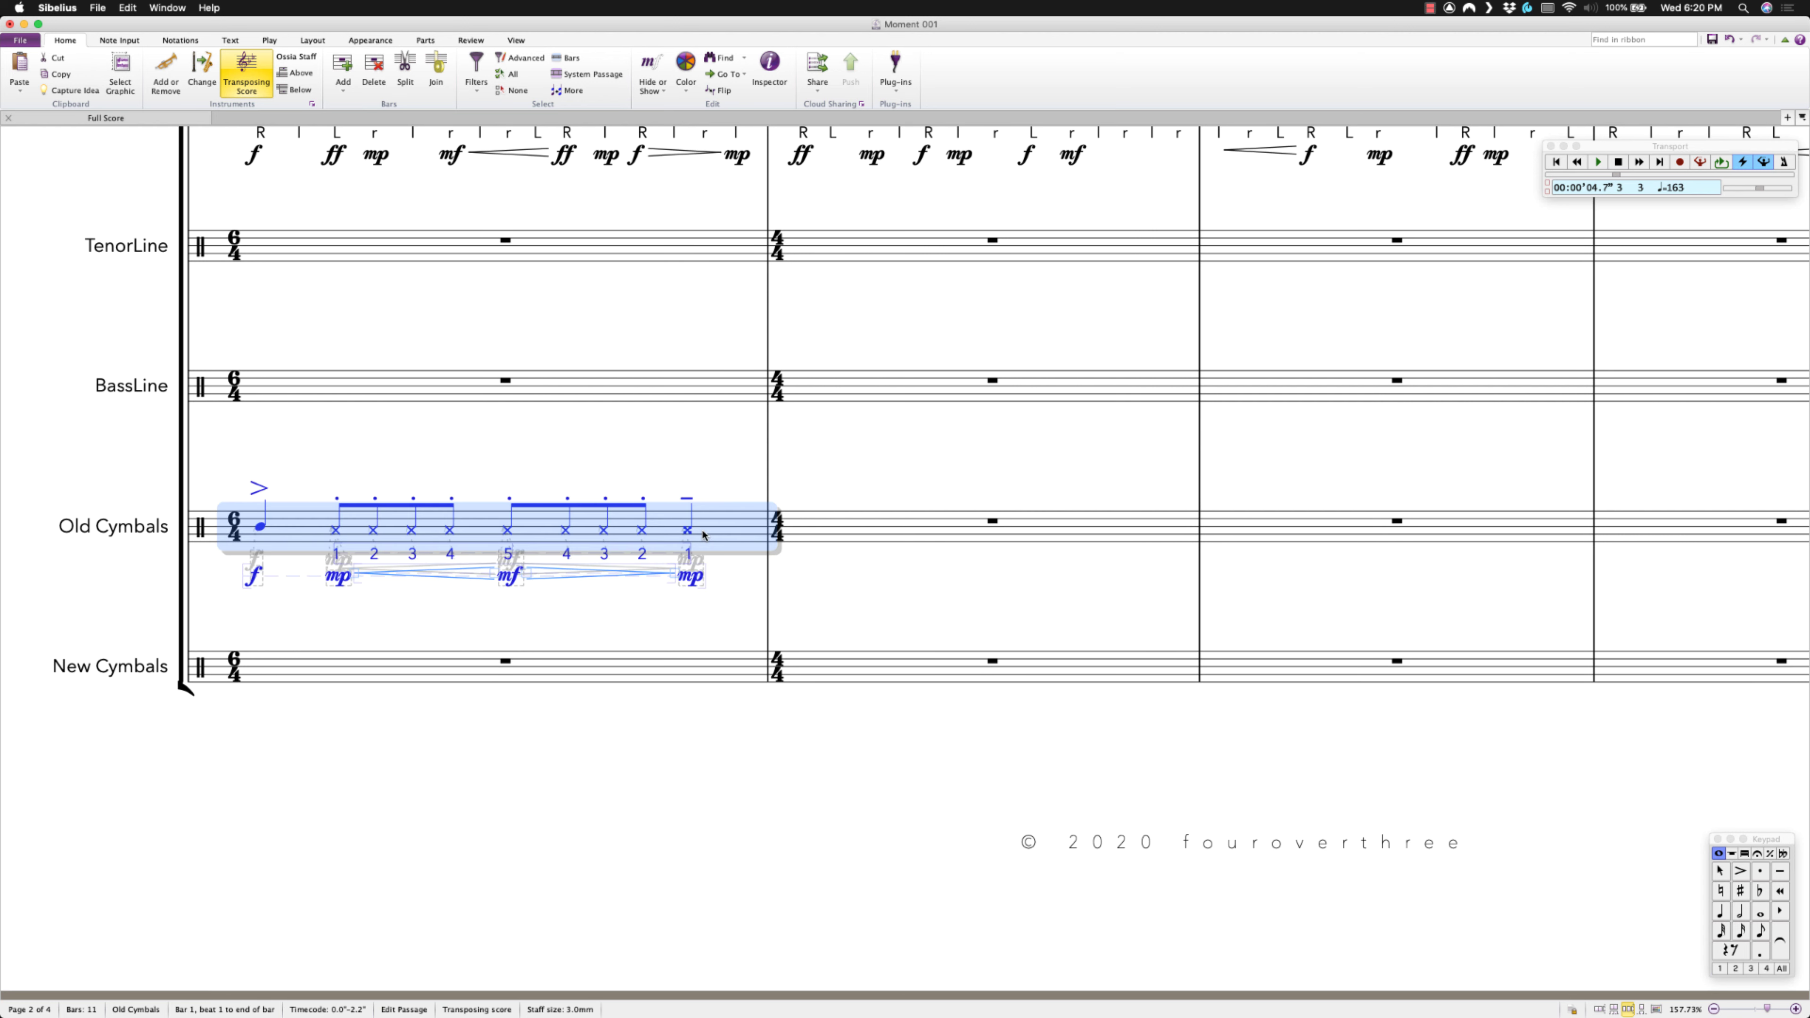
{"action": "key", "text": "p"}
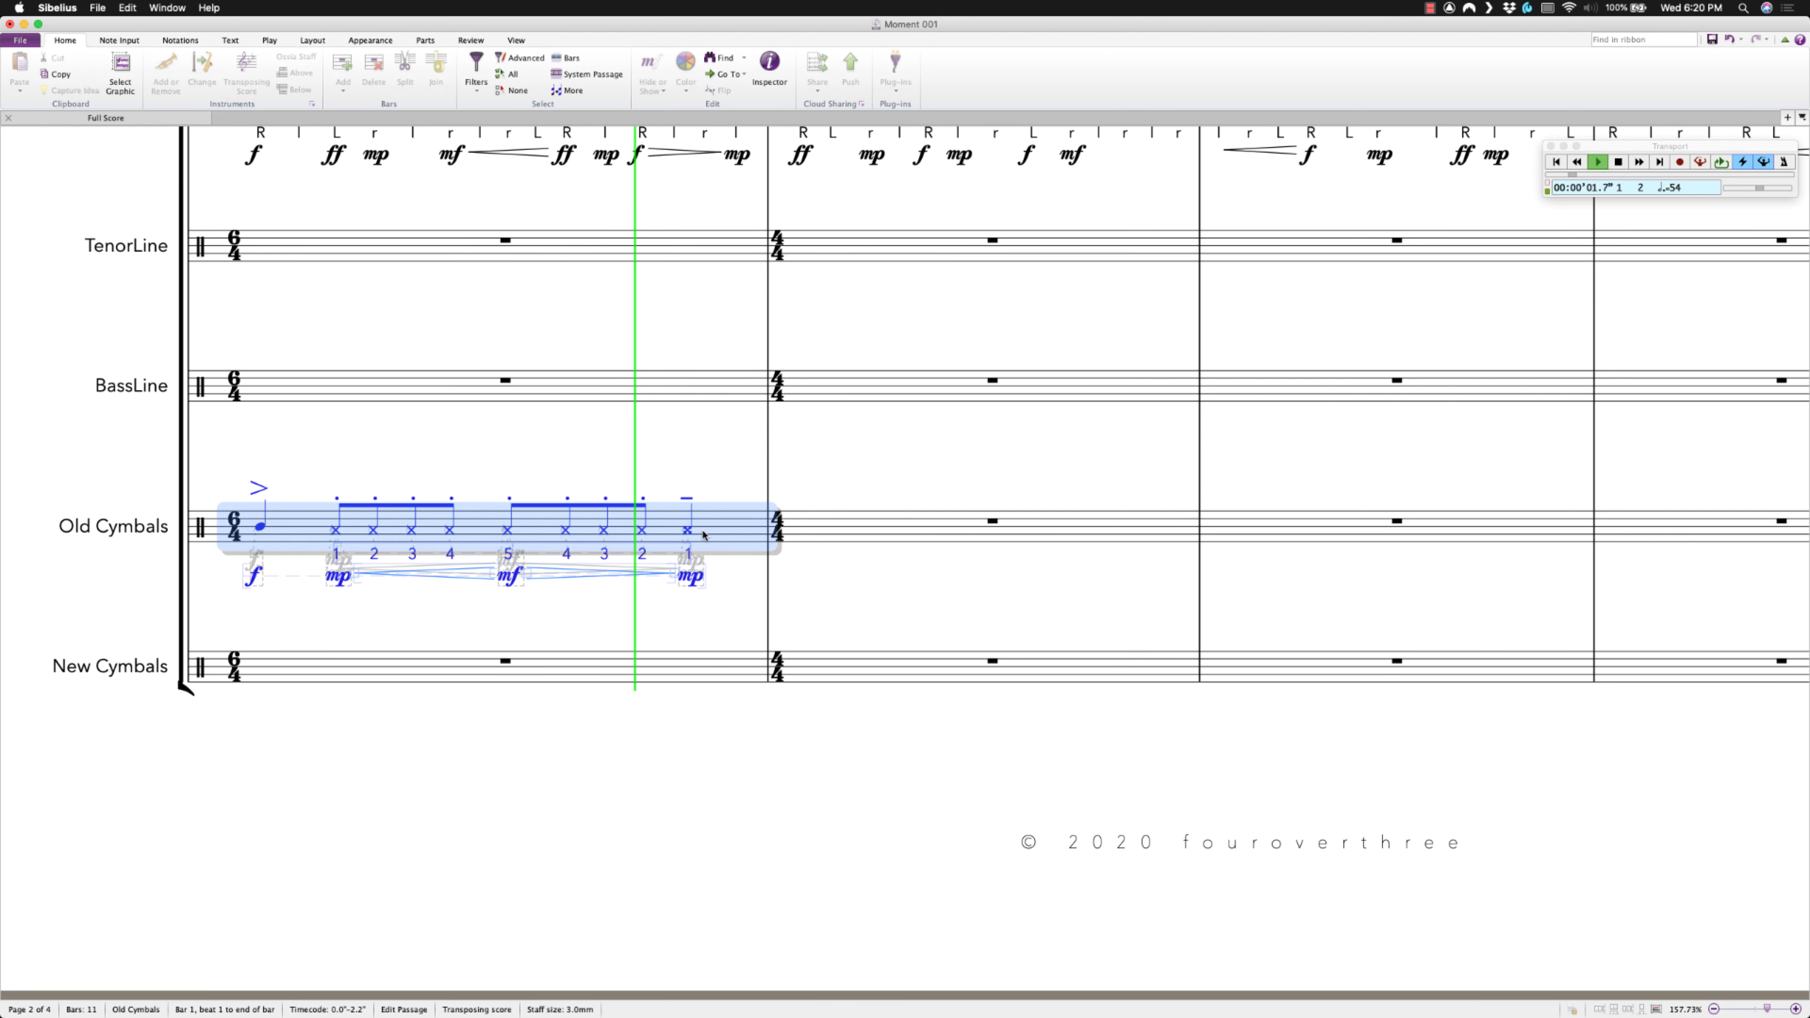
{"action": "key", "text": "Escape"}
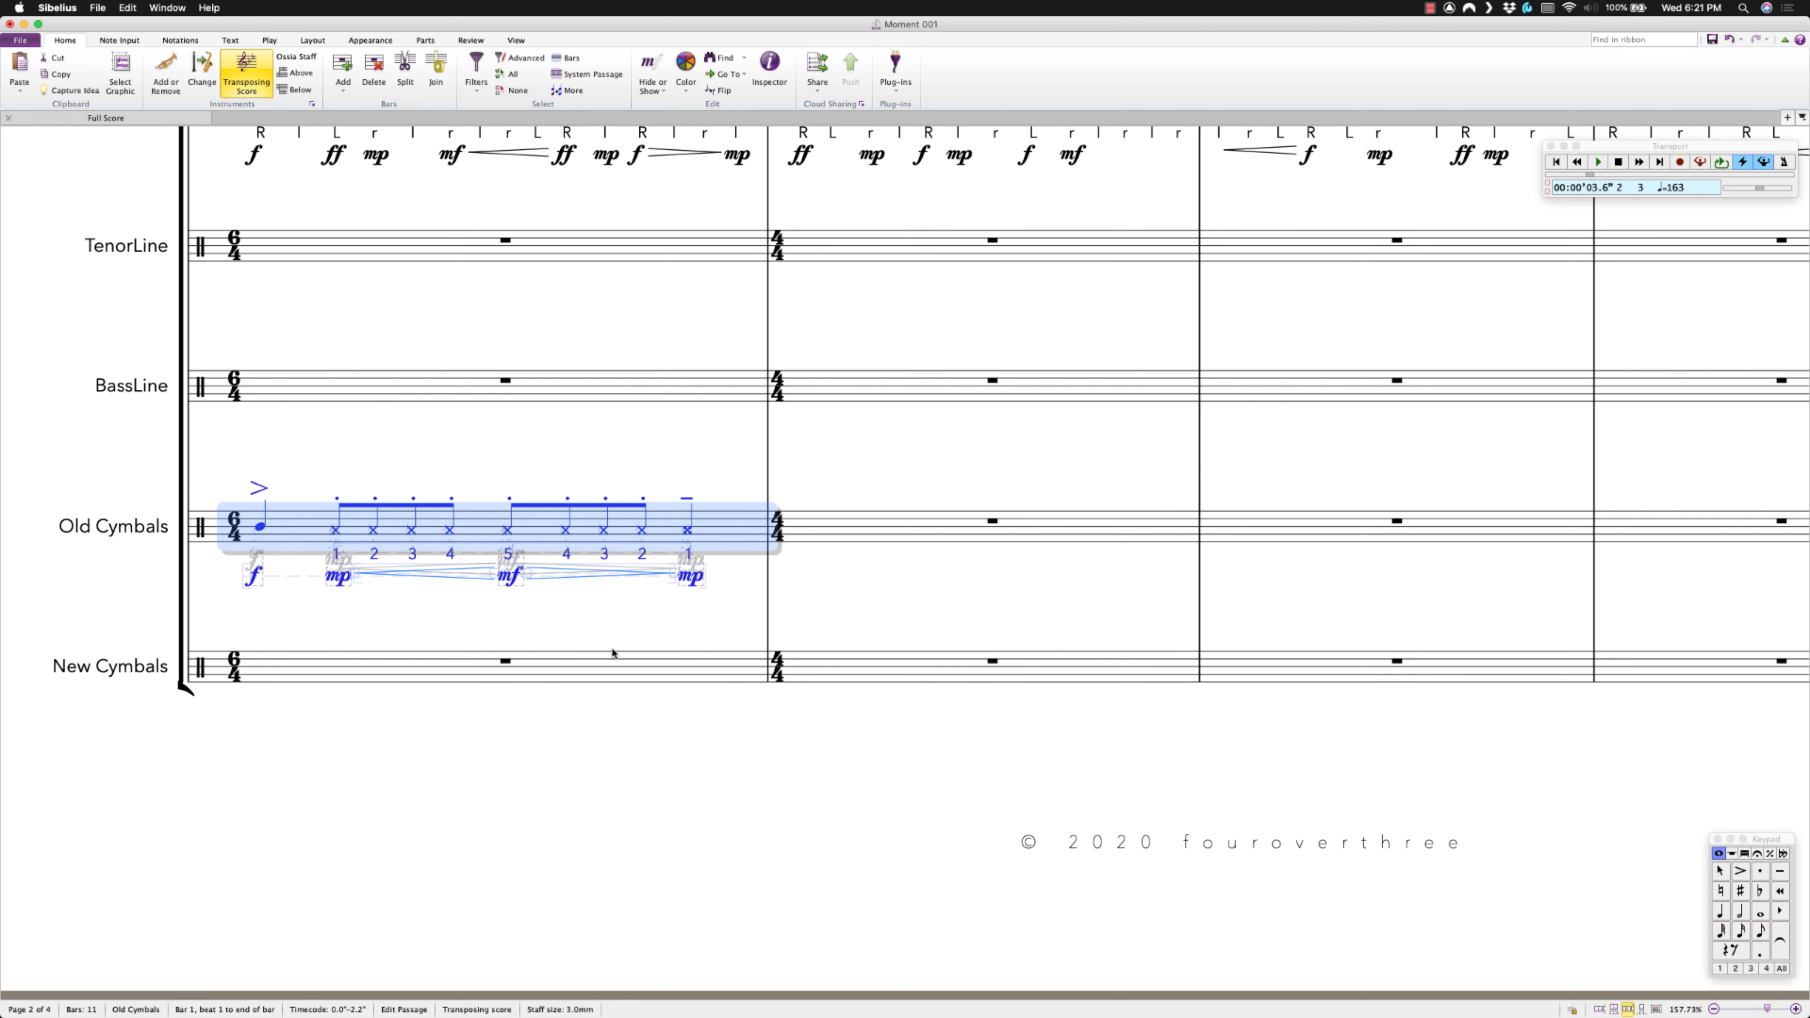
Paste the Old Cymbals bar into New Cymbals bar 1 and play it back.
{"action": "left_click", "coordinate": [611, 673]}
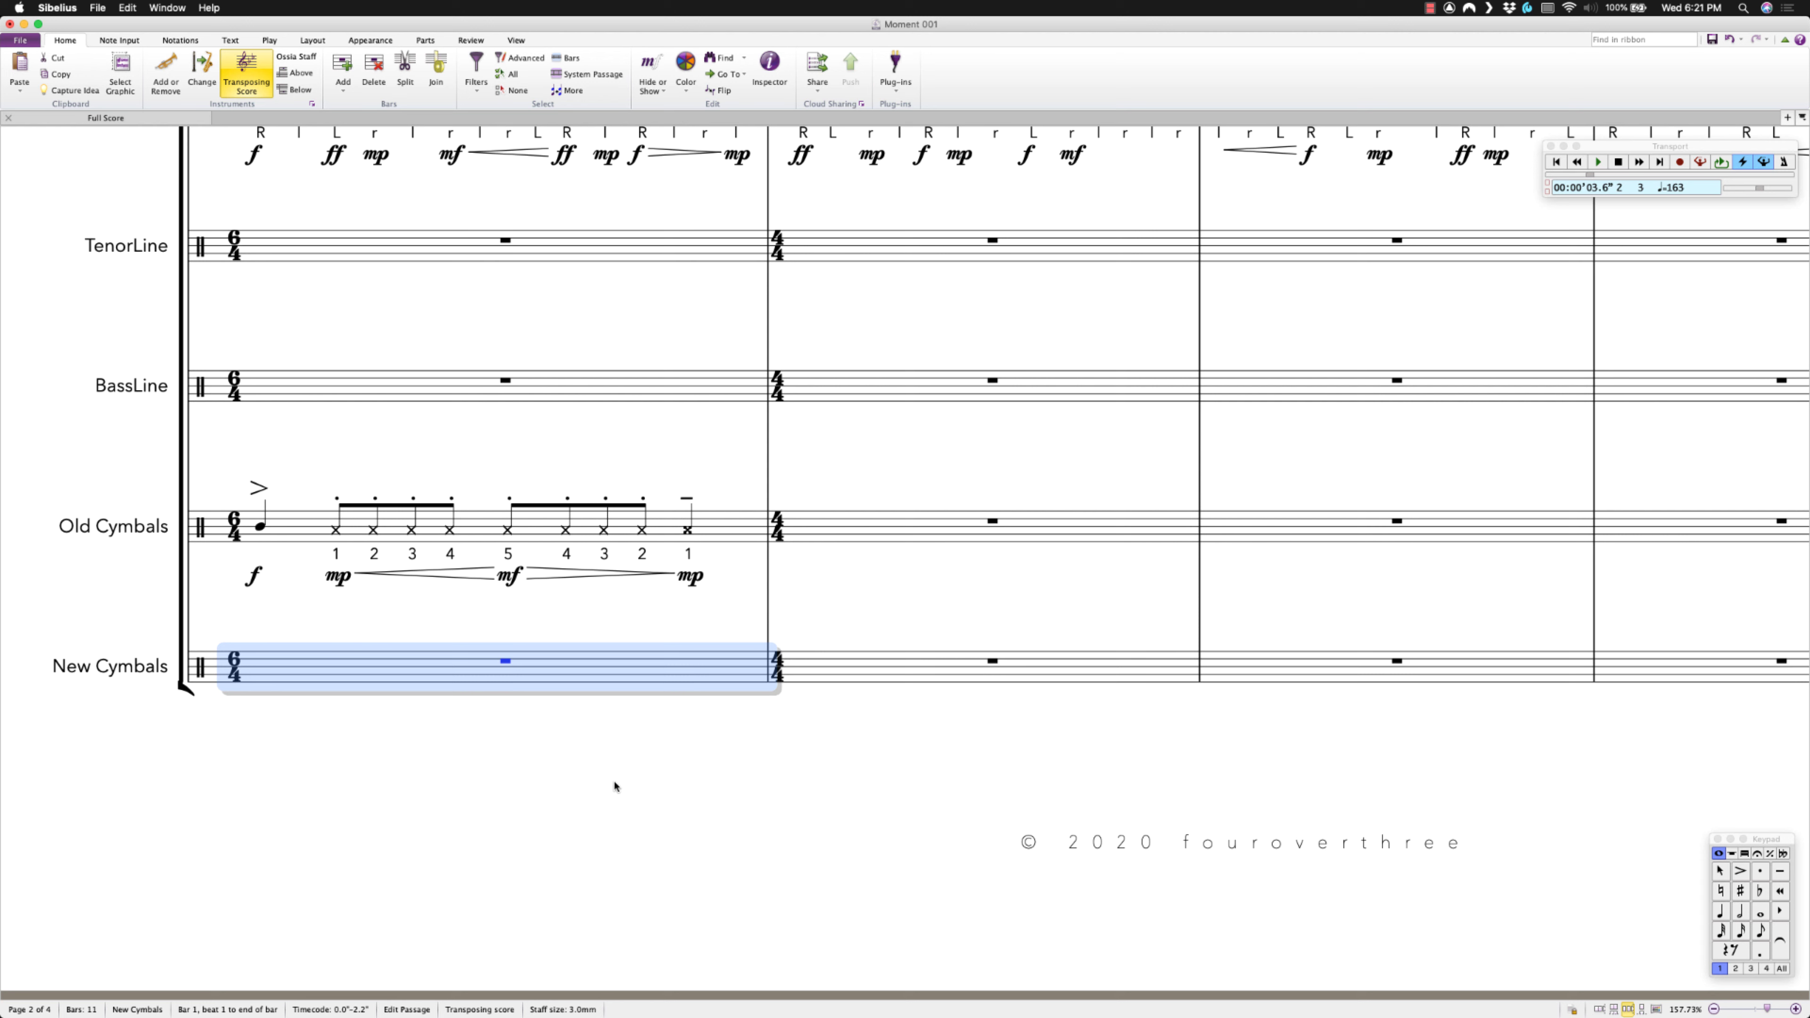
{"action": "key", "text": "super+v"}
{"action": "key", "text": "Escape"}
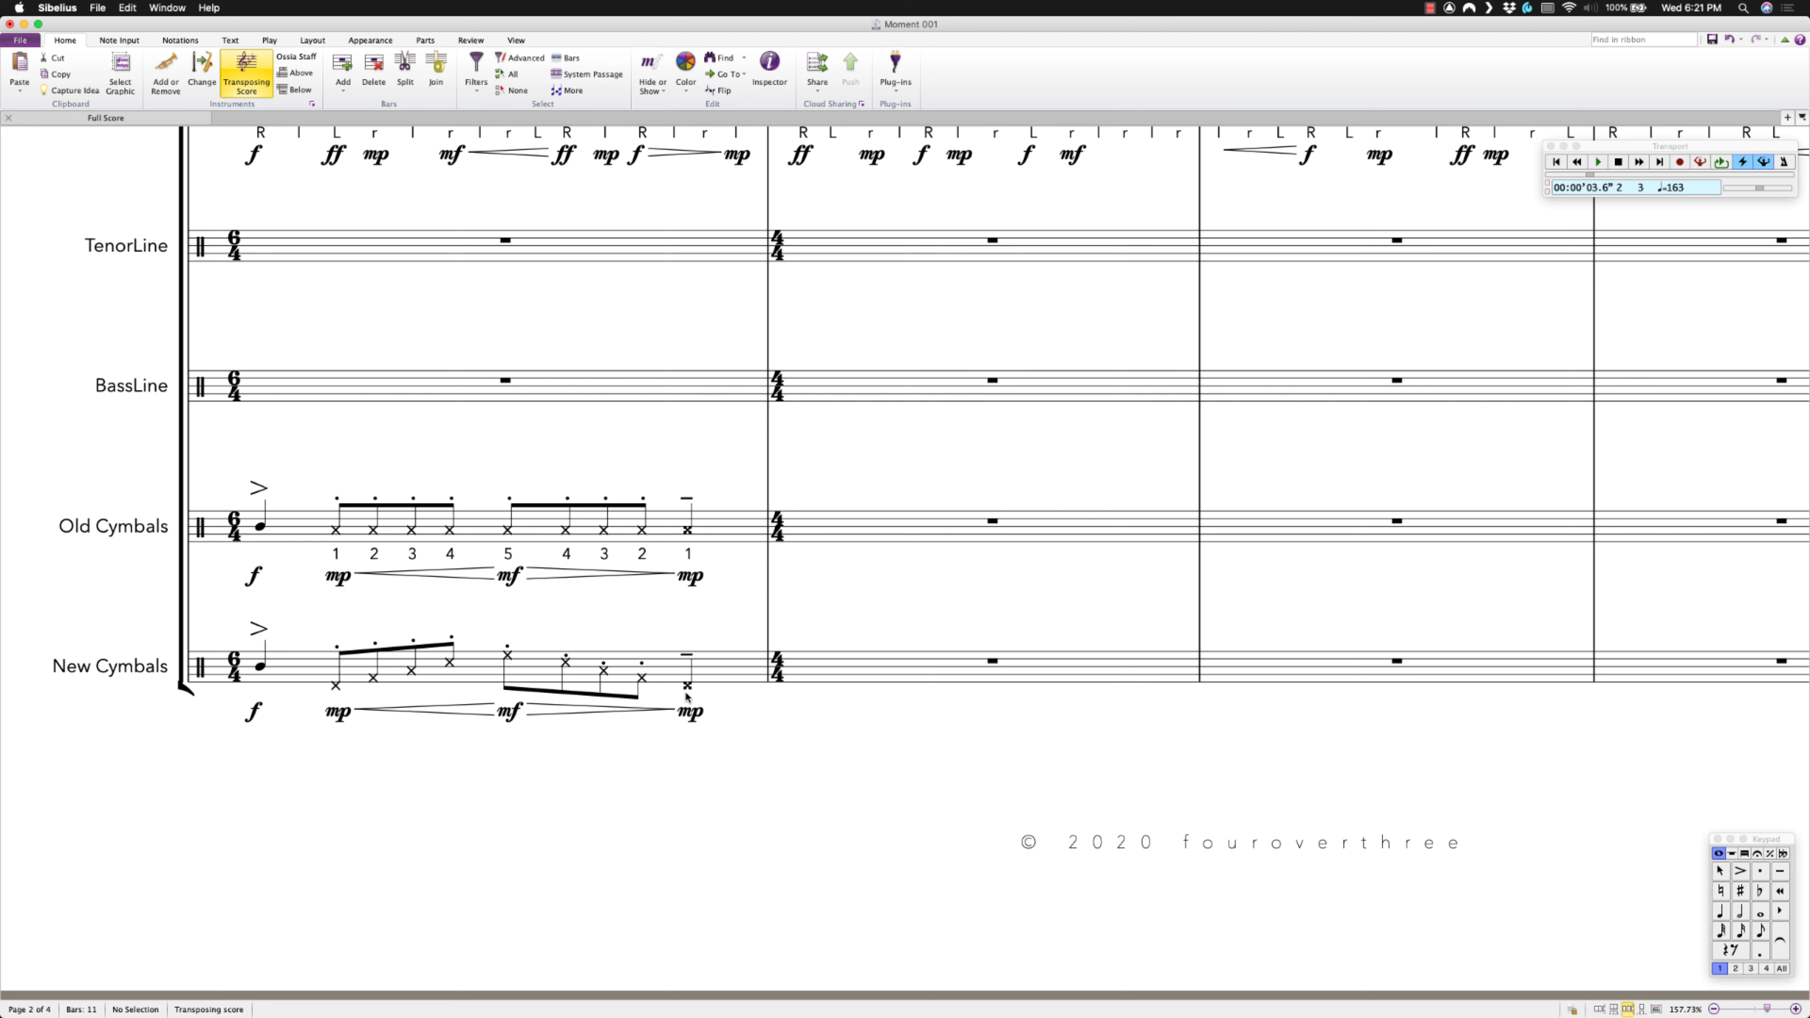
{"action": "left_click", "coordinate": [286, 674]}
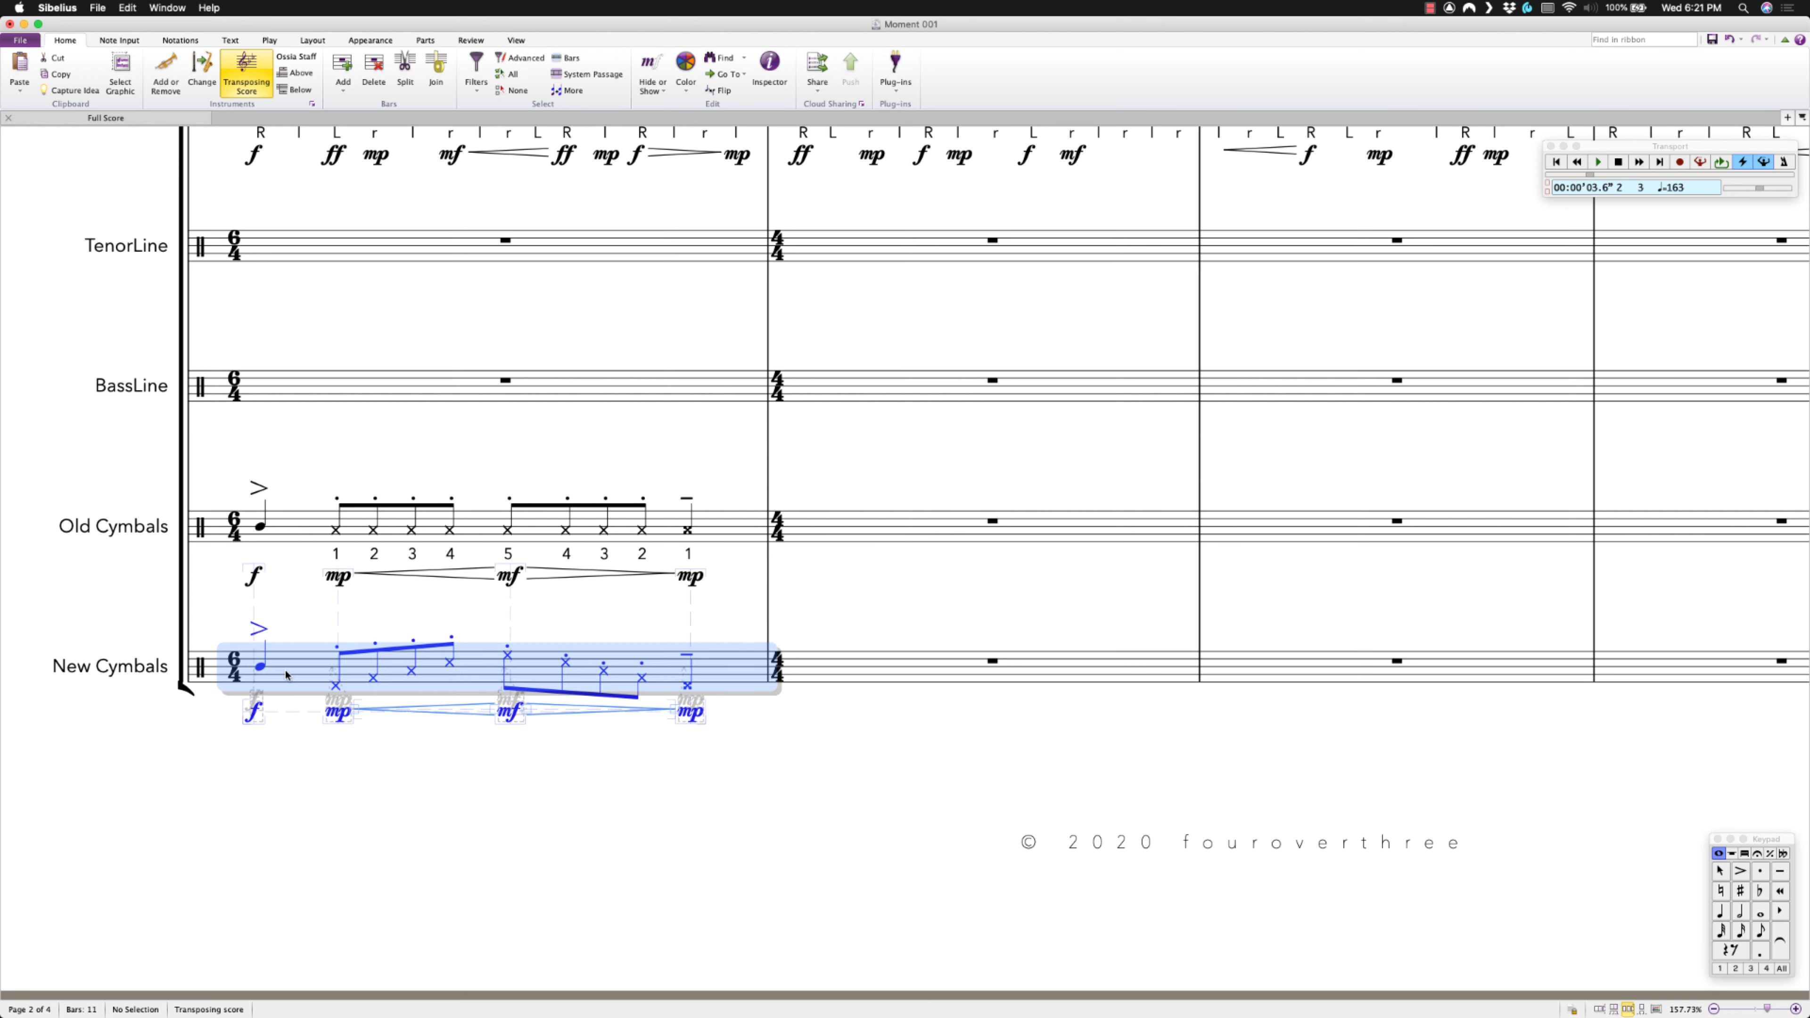
{"action": "key", "text": "space"}
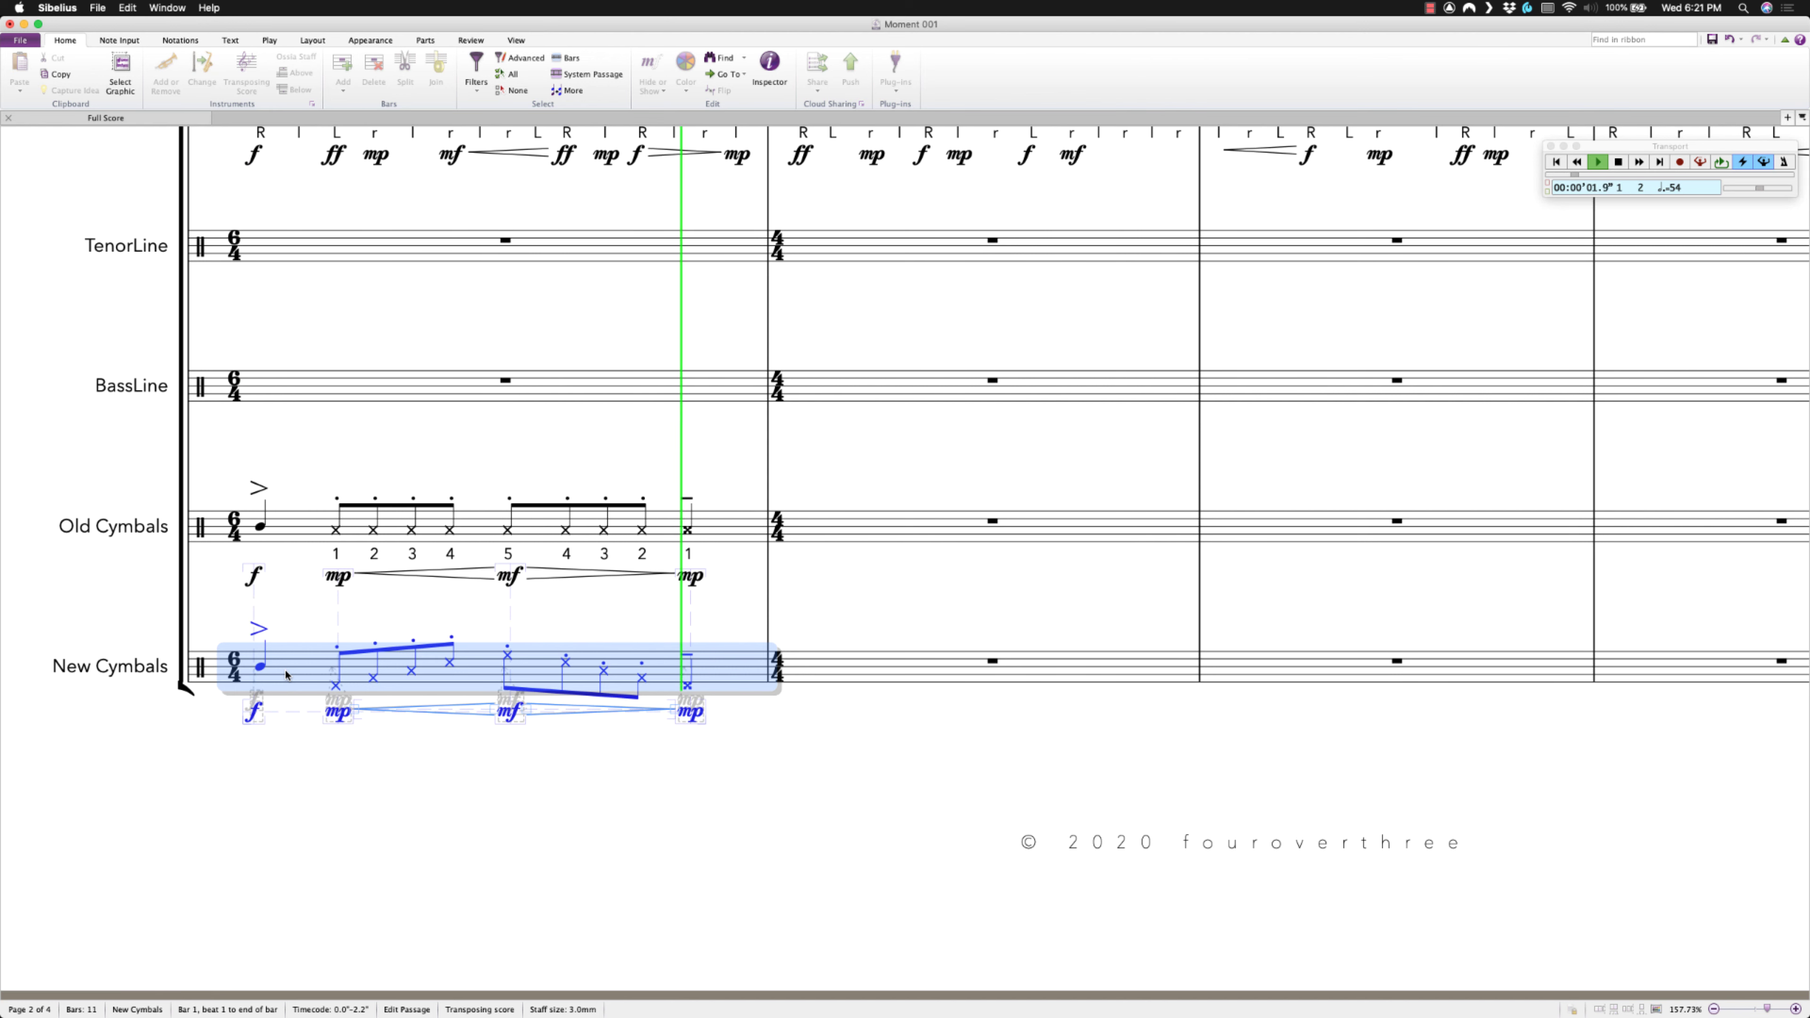
{"action": "key", "text": "space"}
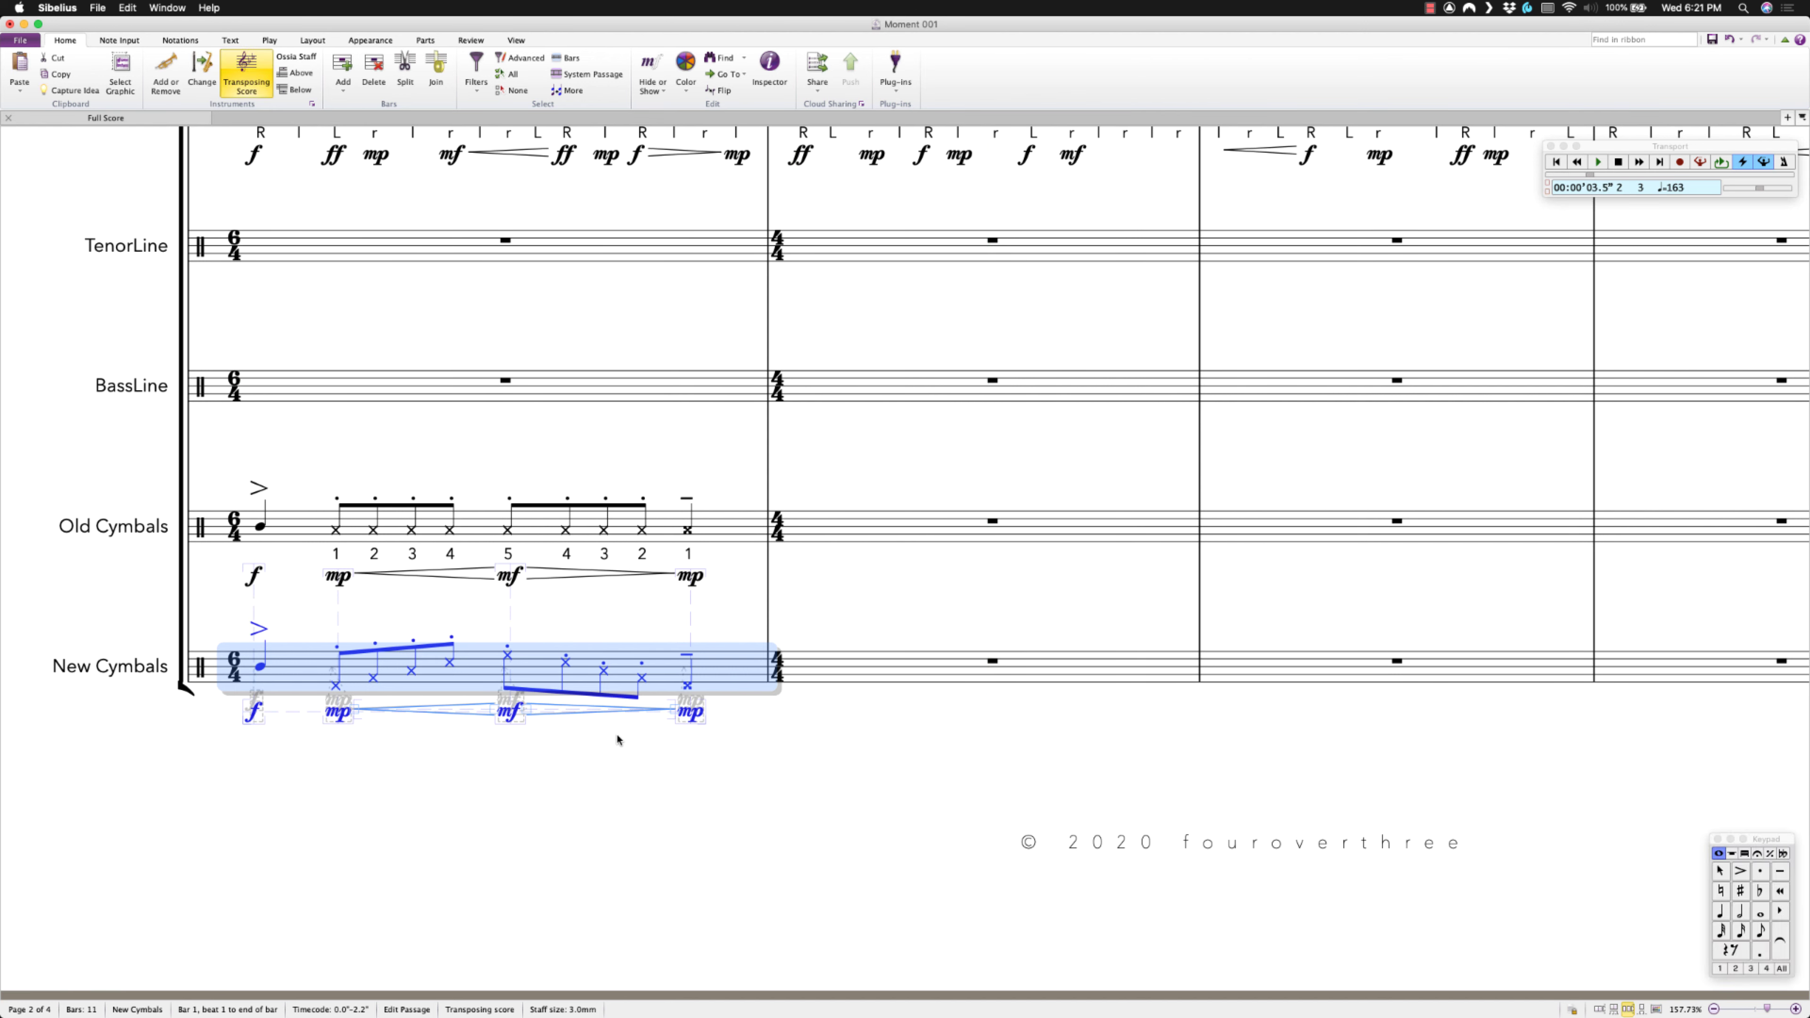
{"action": "key", "text": "Escape"}
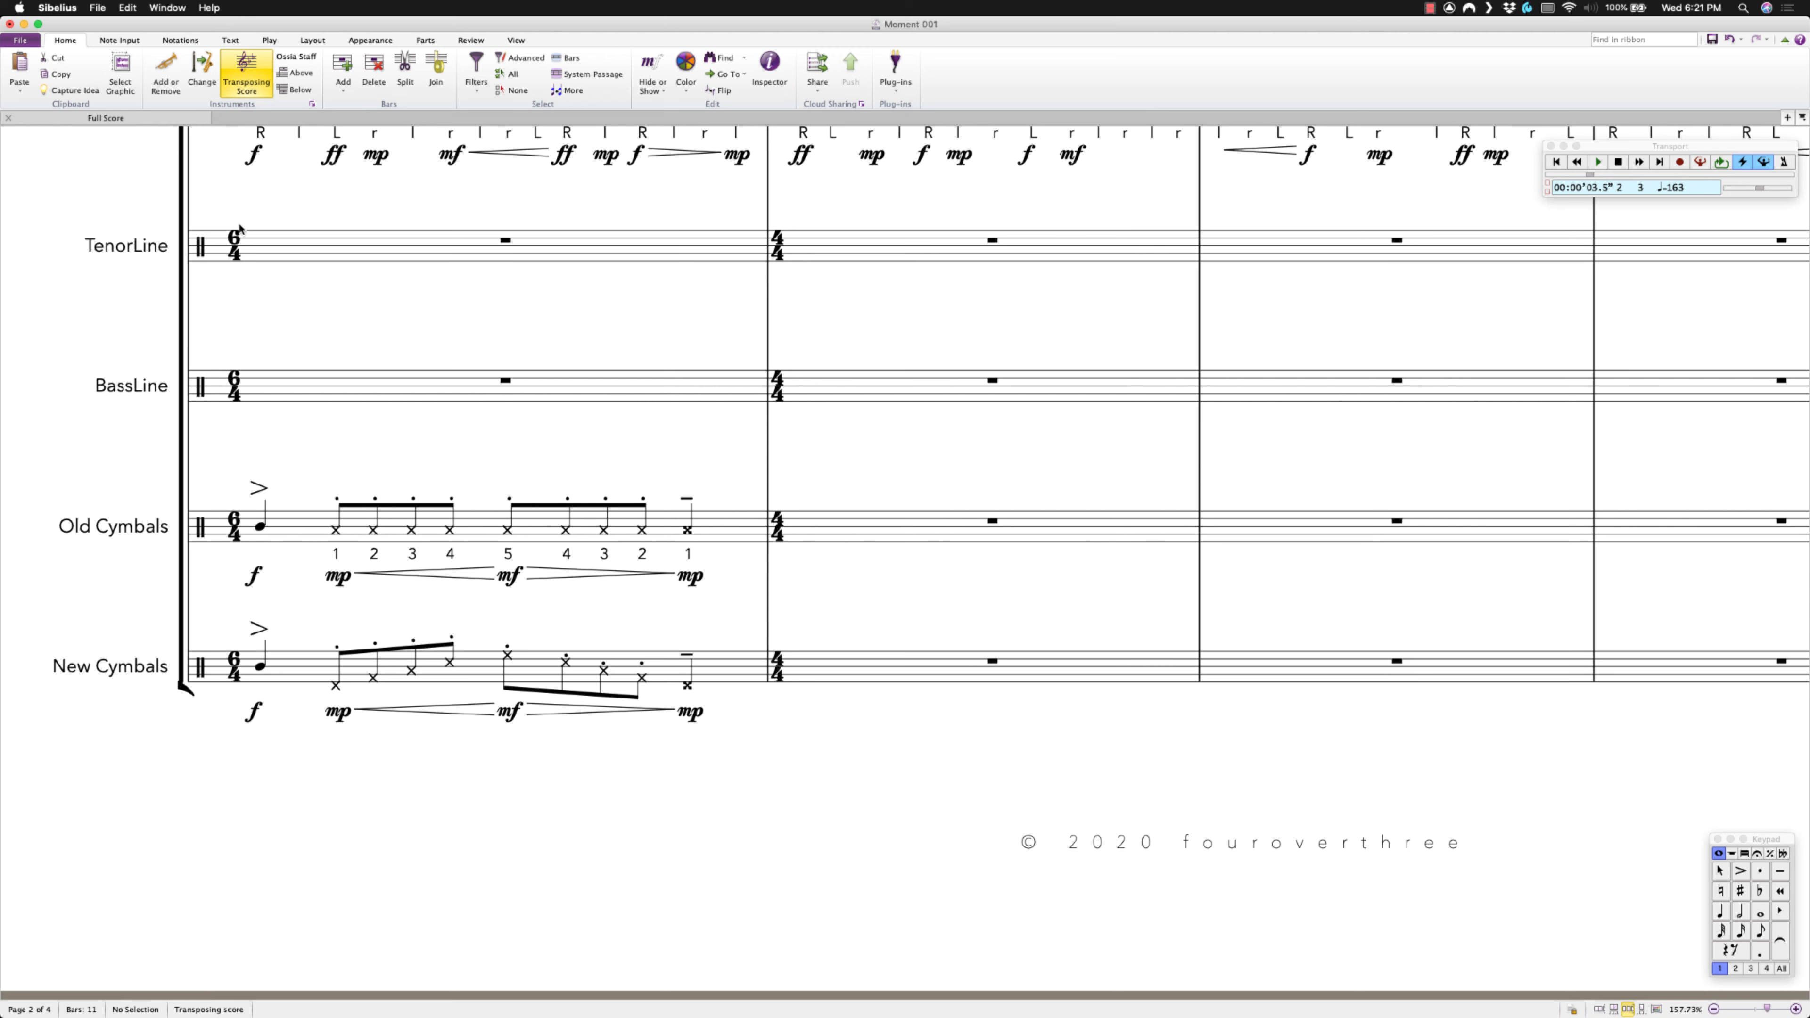
In Edit Instruments, start a new instrument based on Drumline Battery's Cymbal Line 18in.
{"action": "left_click", "coordinate": [313, 104]}
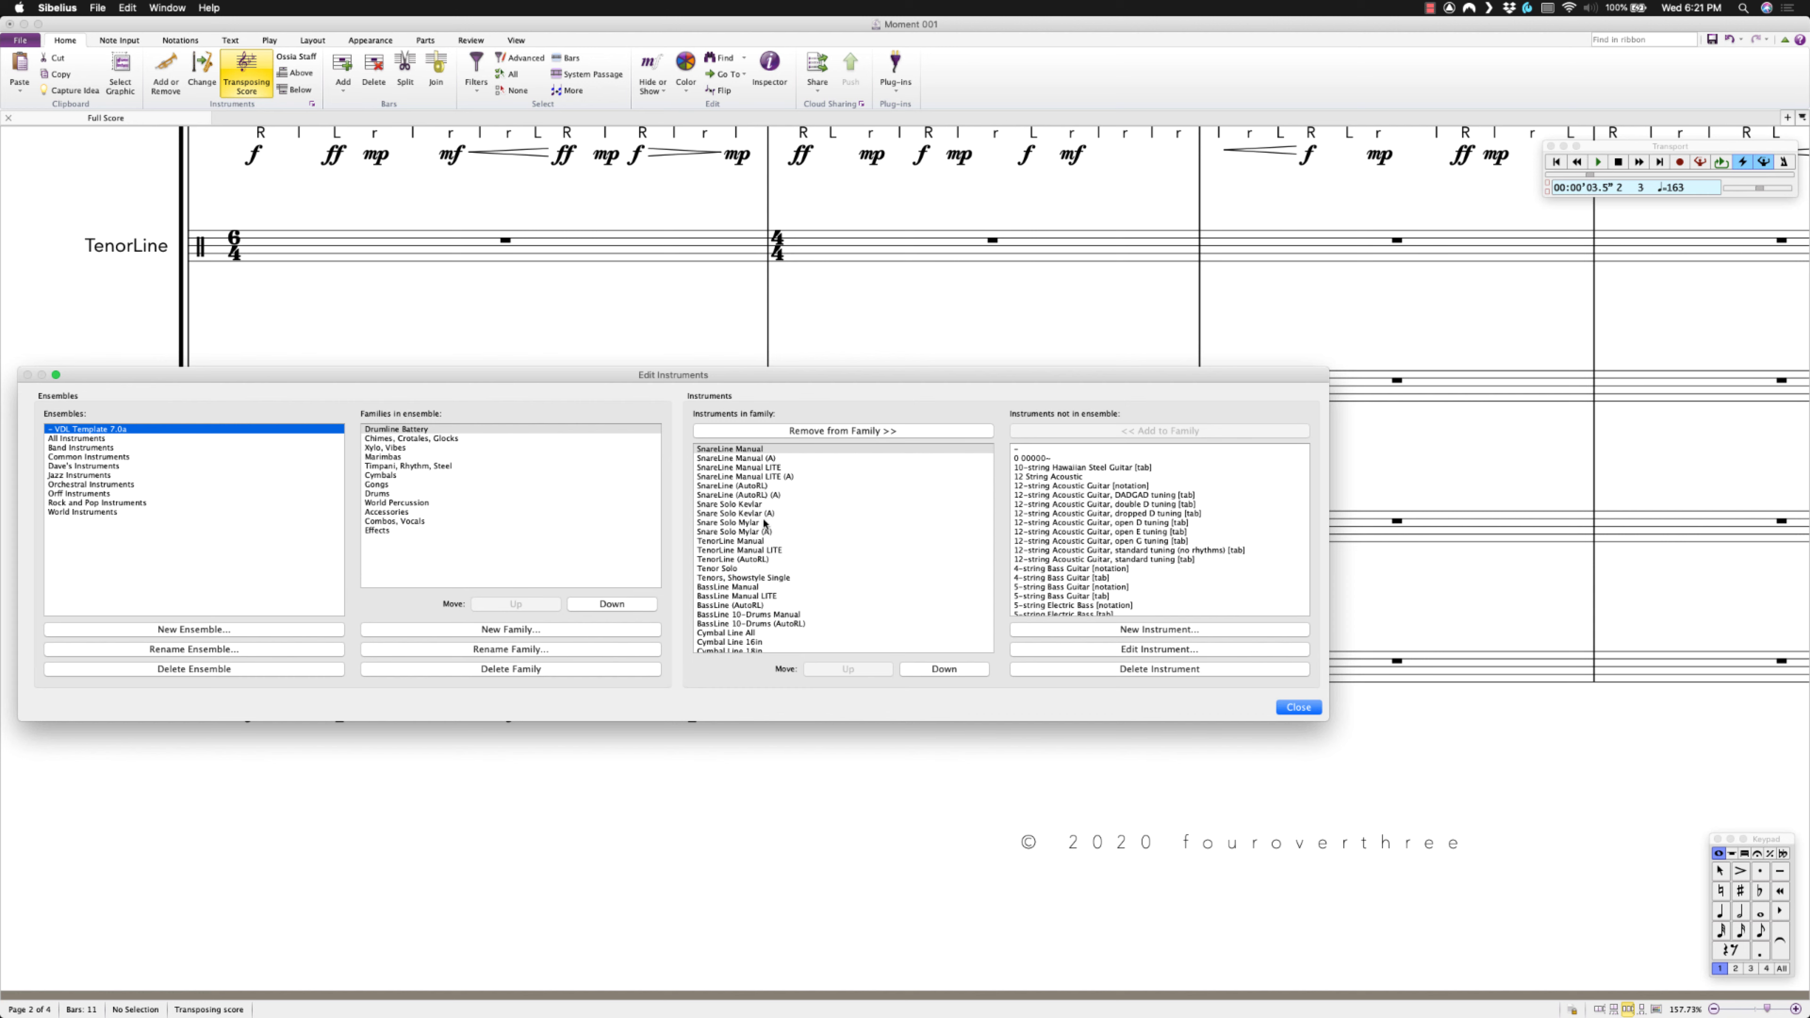
{"action": "scroll", "coordinate": [764, 524], "scroll_direction": "down", "scroll_amount": 1}
{"action": "left_click", "coordinate": [751, 630]}
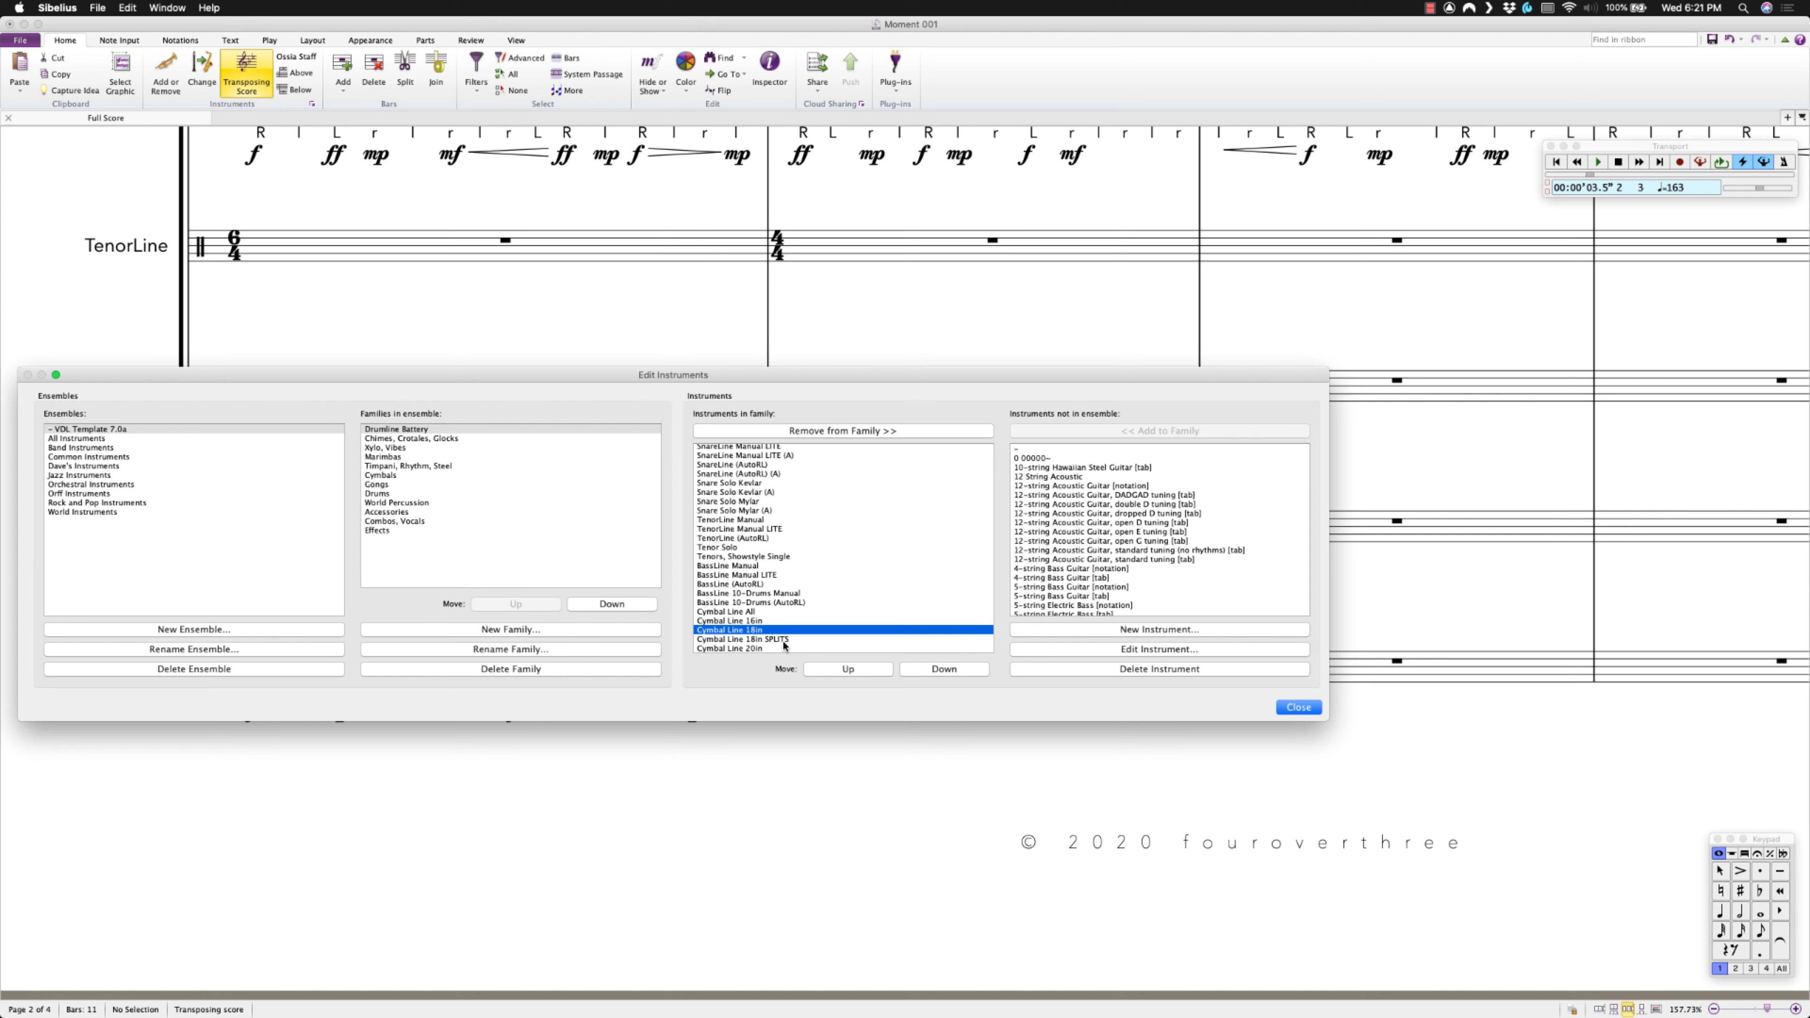
{"action": "left_click", "coordinate": [1133, 630]}
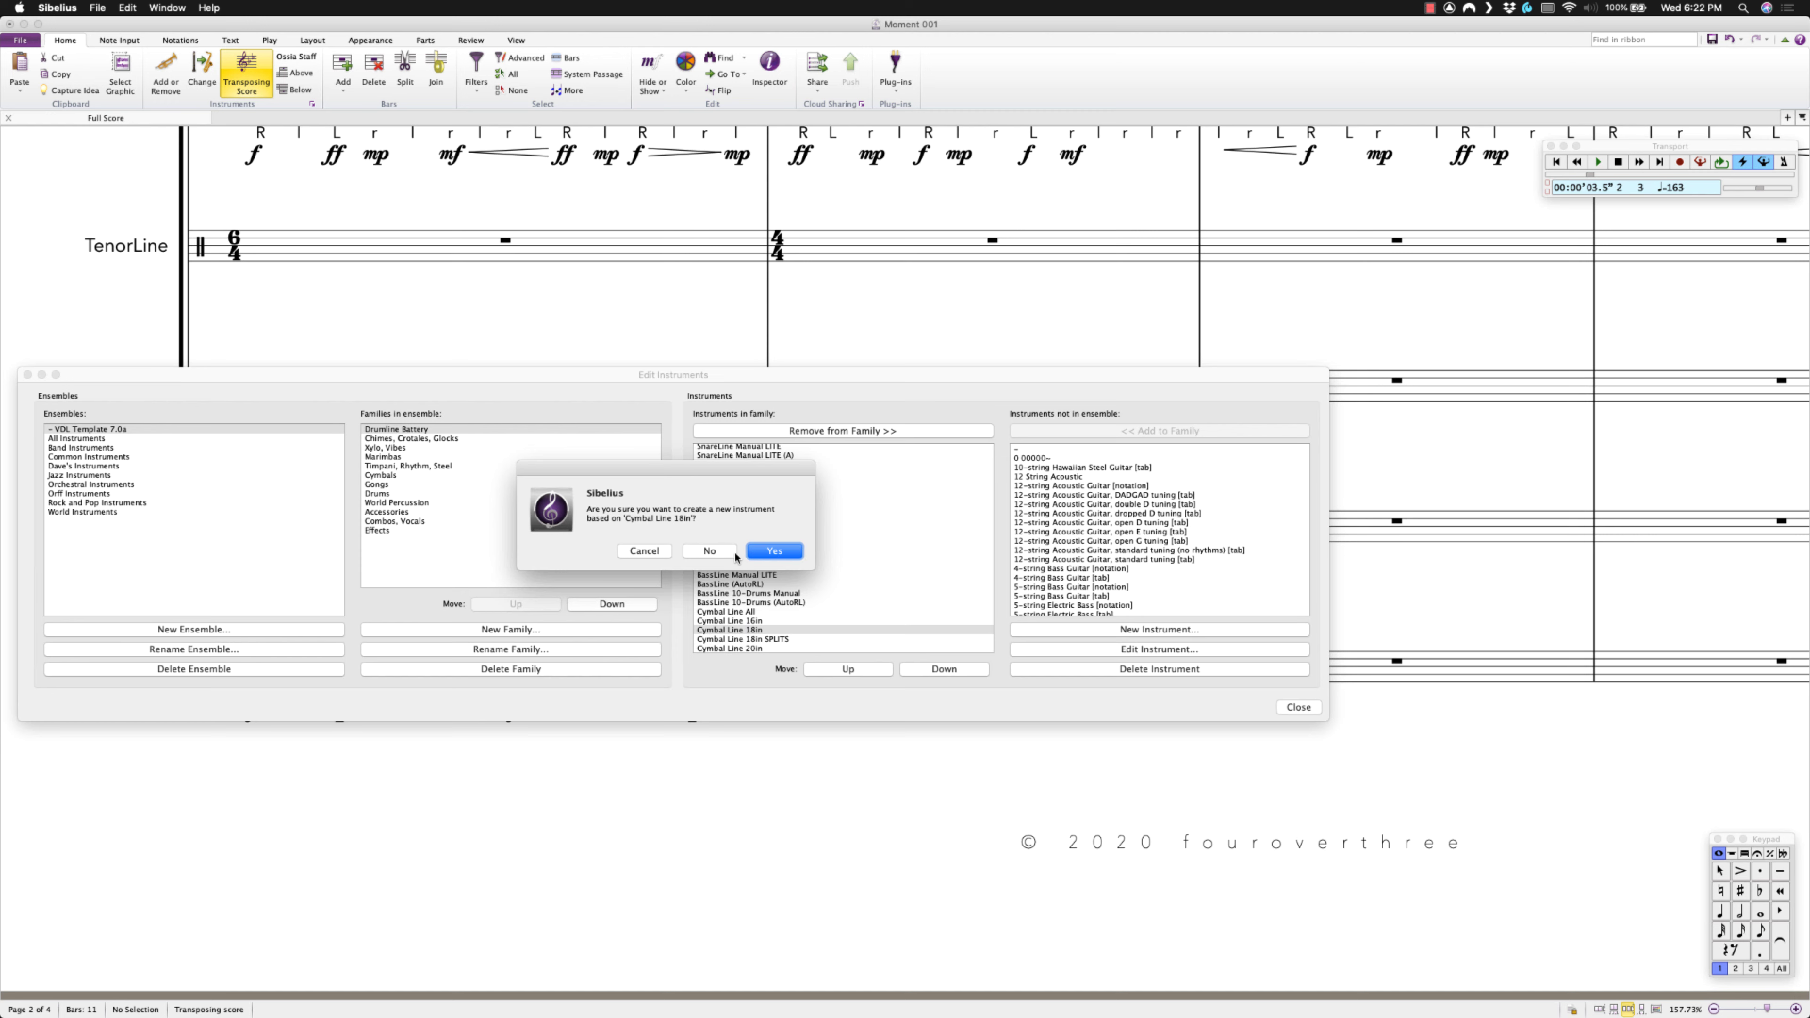
Confirm the new instrument and append ' SPLITS' to its dialog name.
{"action": "left_click", "coordinate": [763, 551]}
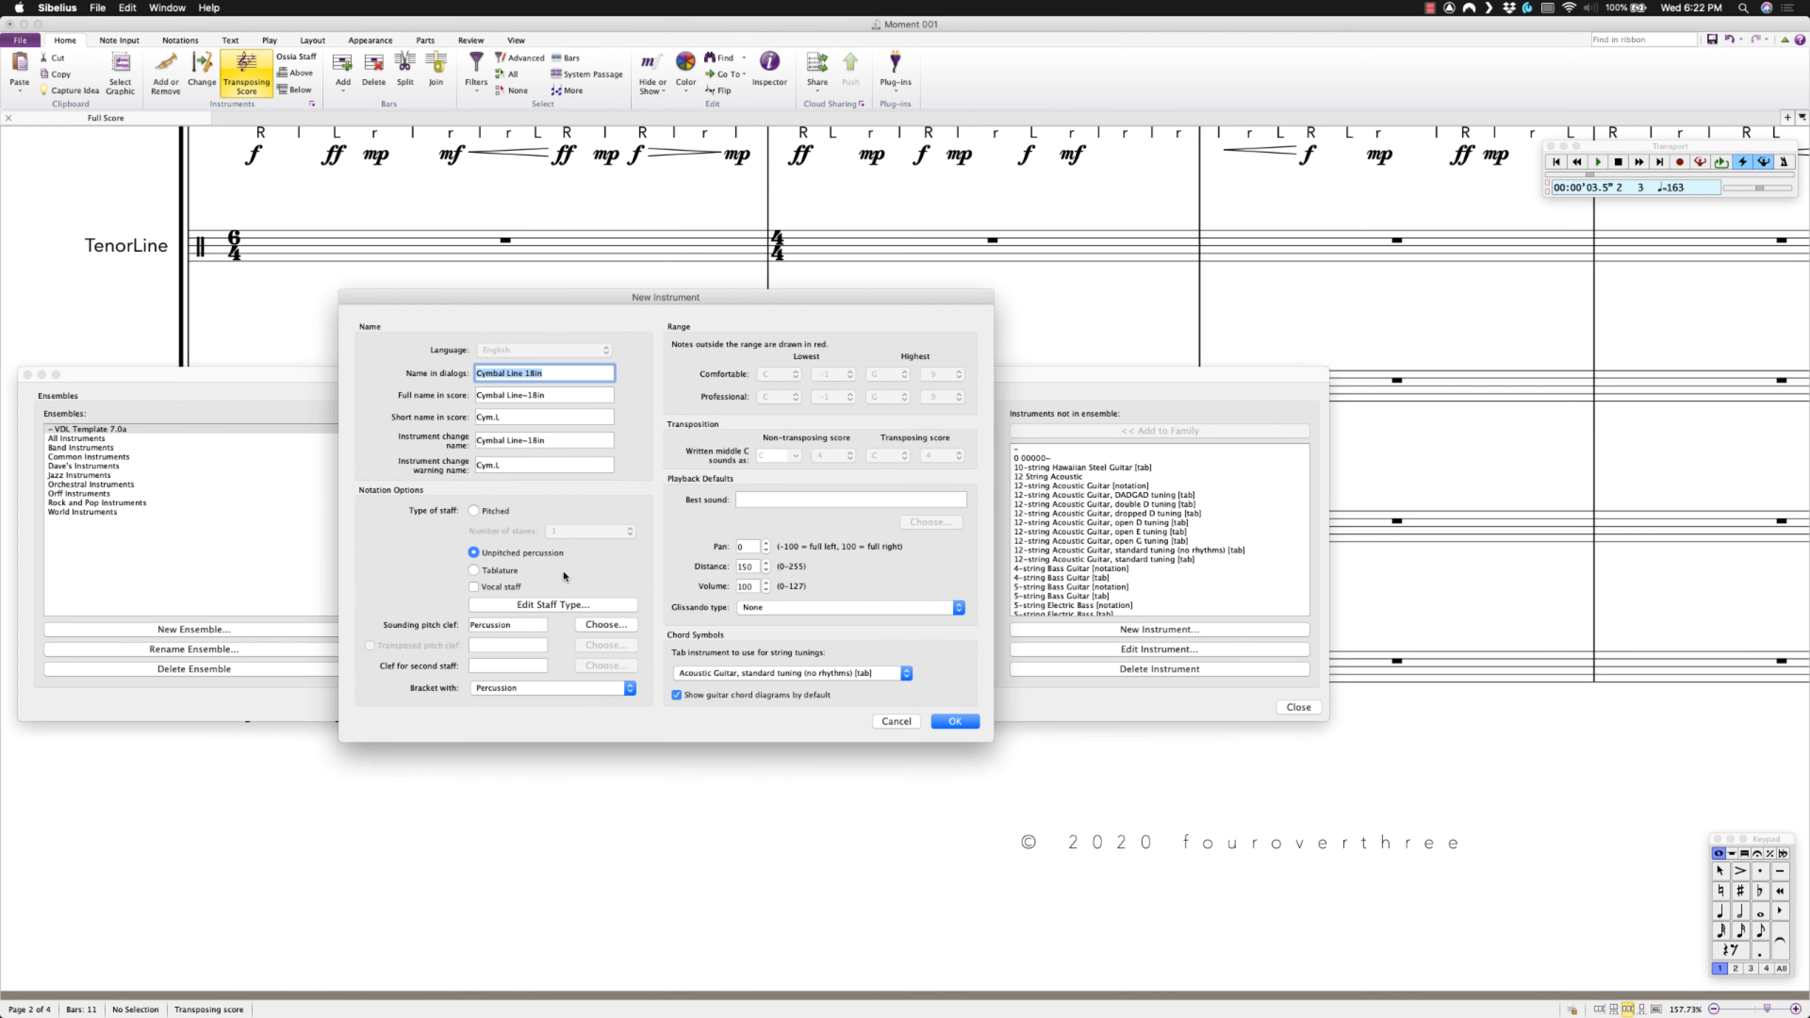
{"action": "left_click", "coordinate": [563, 375]}
{"action": "type", "text": "SPLITS 2"}
In the staff type editor, add a new percussion note and lower it one position.
{"action": "left_click", "coordinate": [546, 605]}
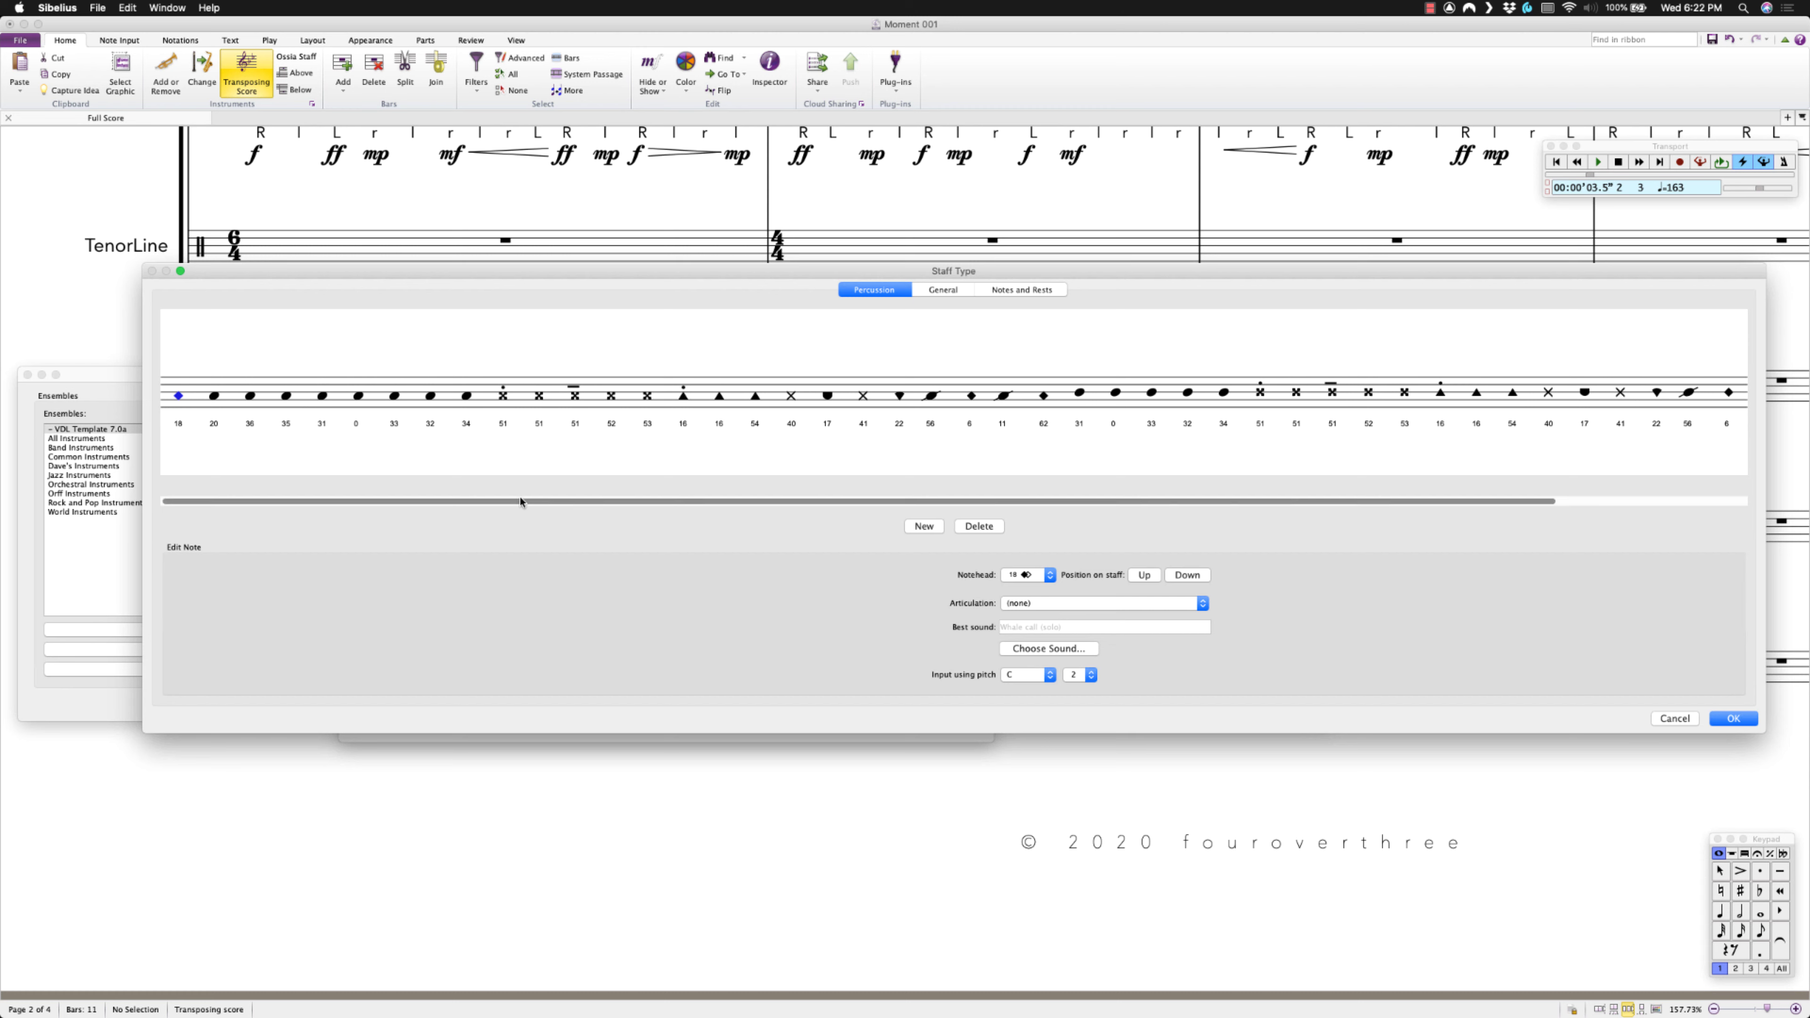
{"action": "left_click_drag", "start_coordinate": [518, 501], "coordinate": [791, 492]}
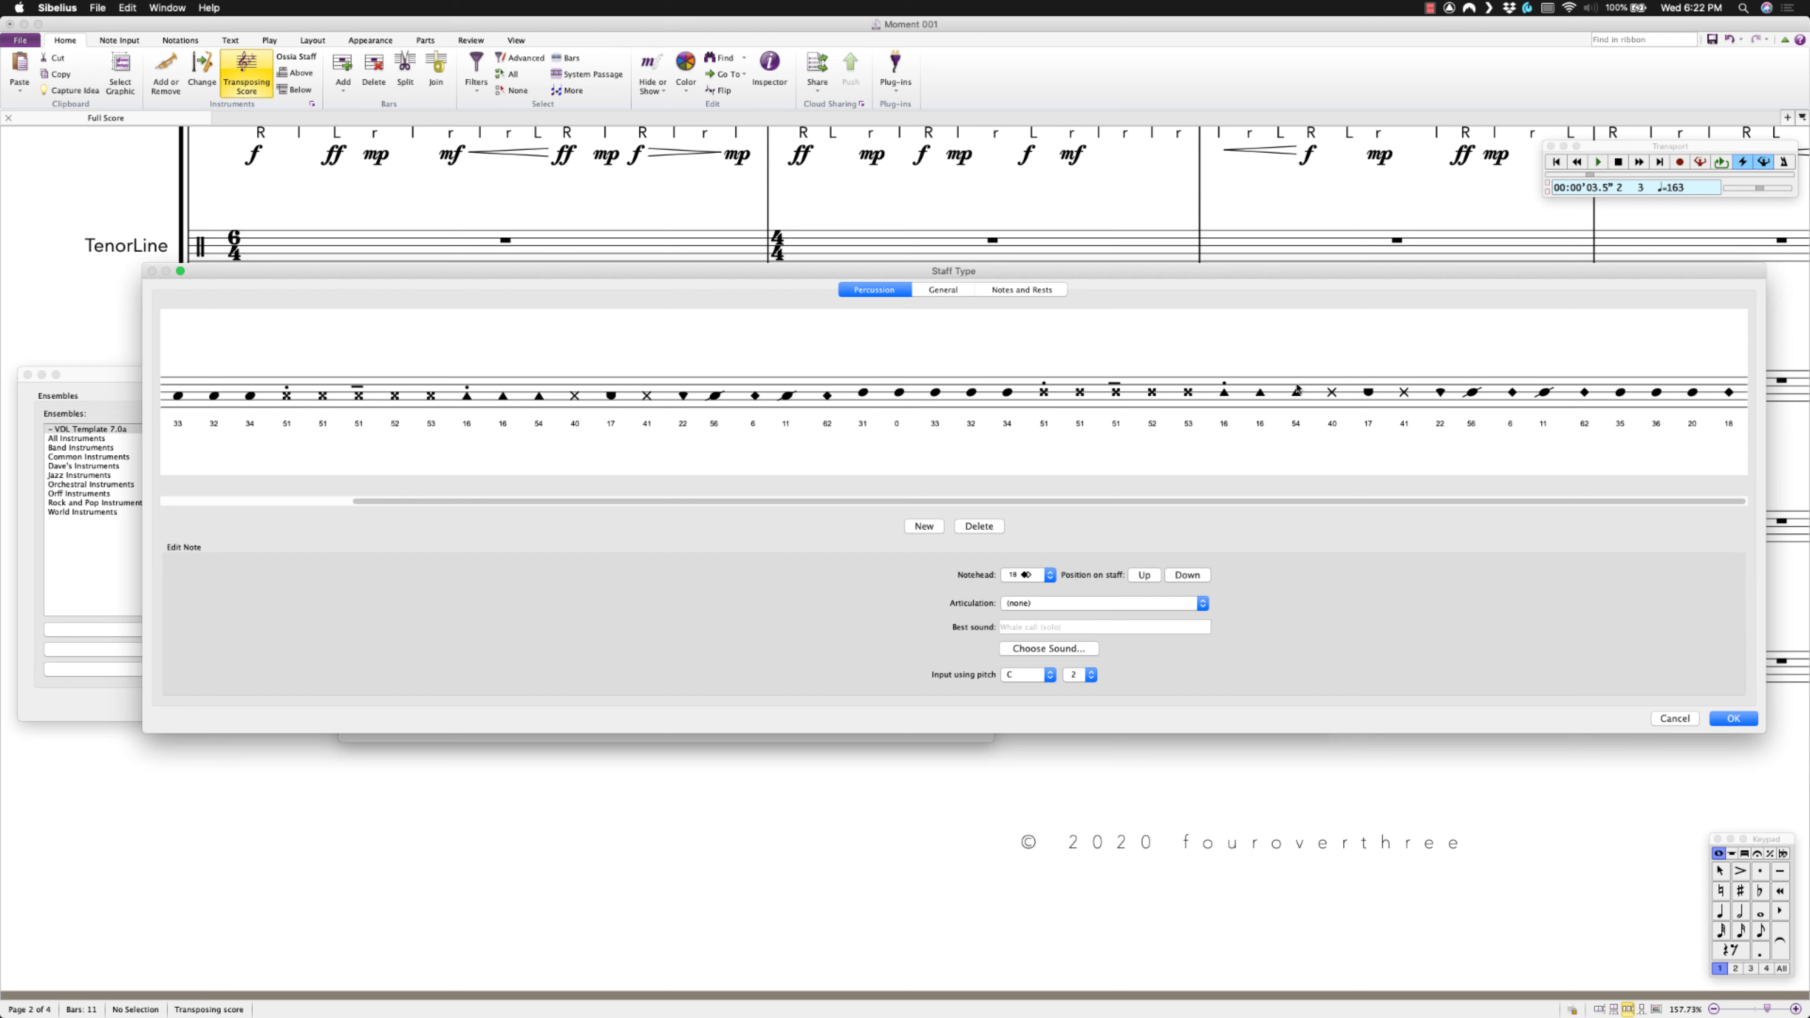
{"action": "left_click_drag", "start_coordinate": [533, 501], "coordinate": [265, 502]}
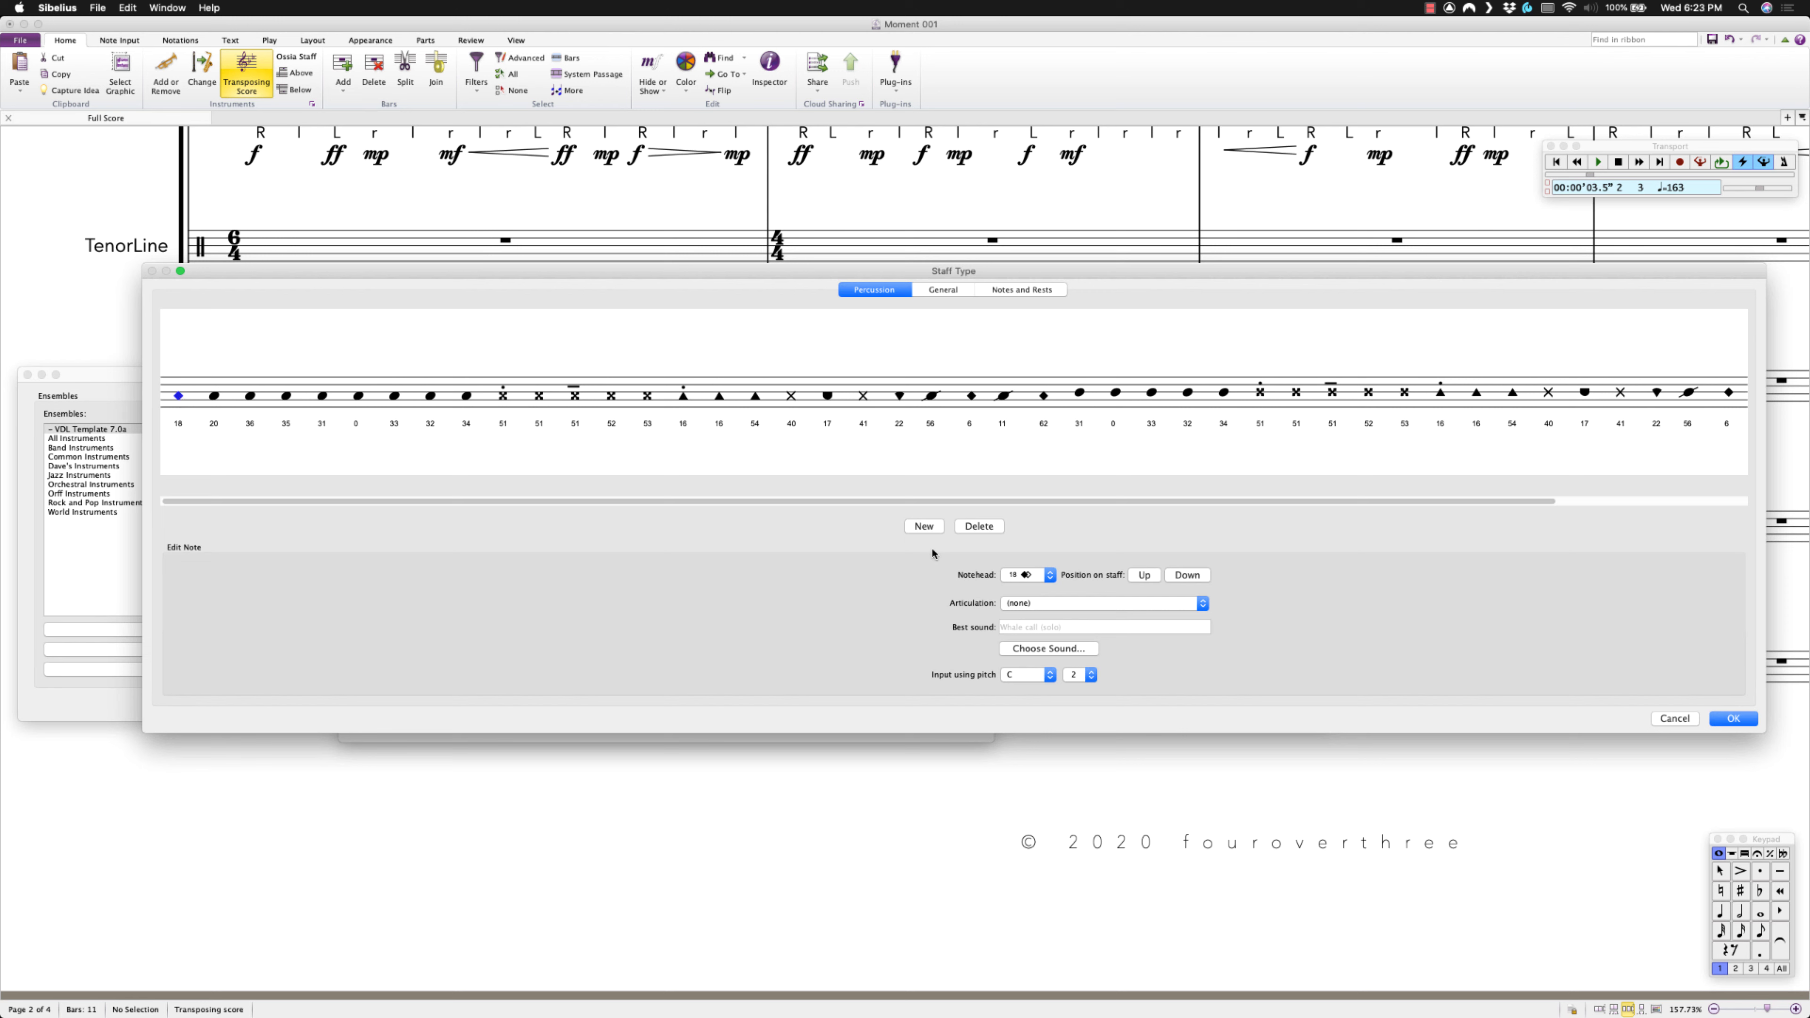
{"action": "left_click", "coordinate": [924, 526]}
{"action": "left_click", "coordinate": [171, 420]}
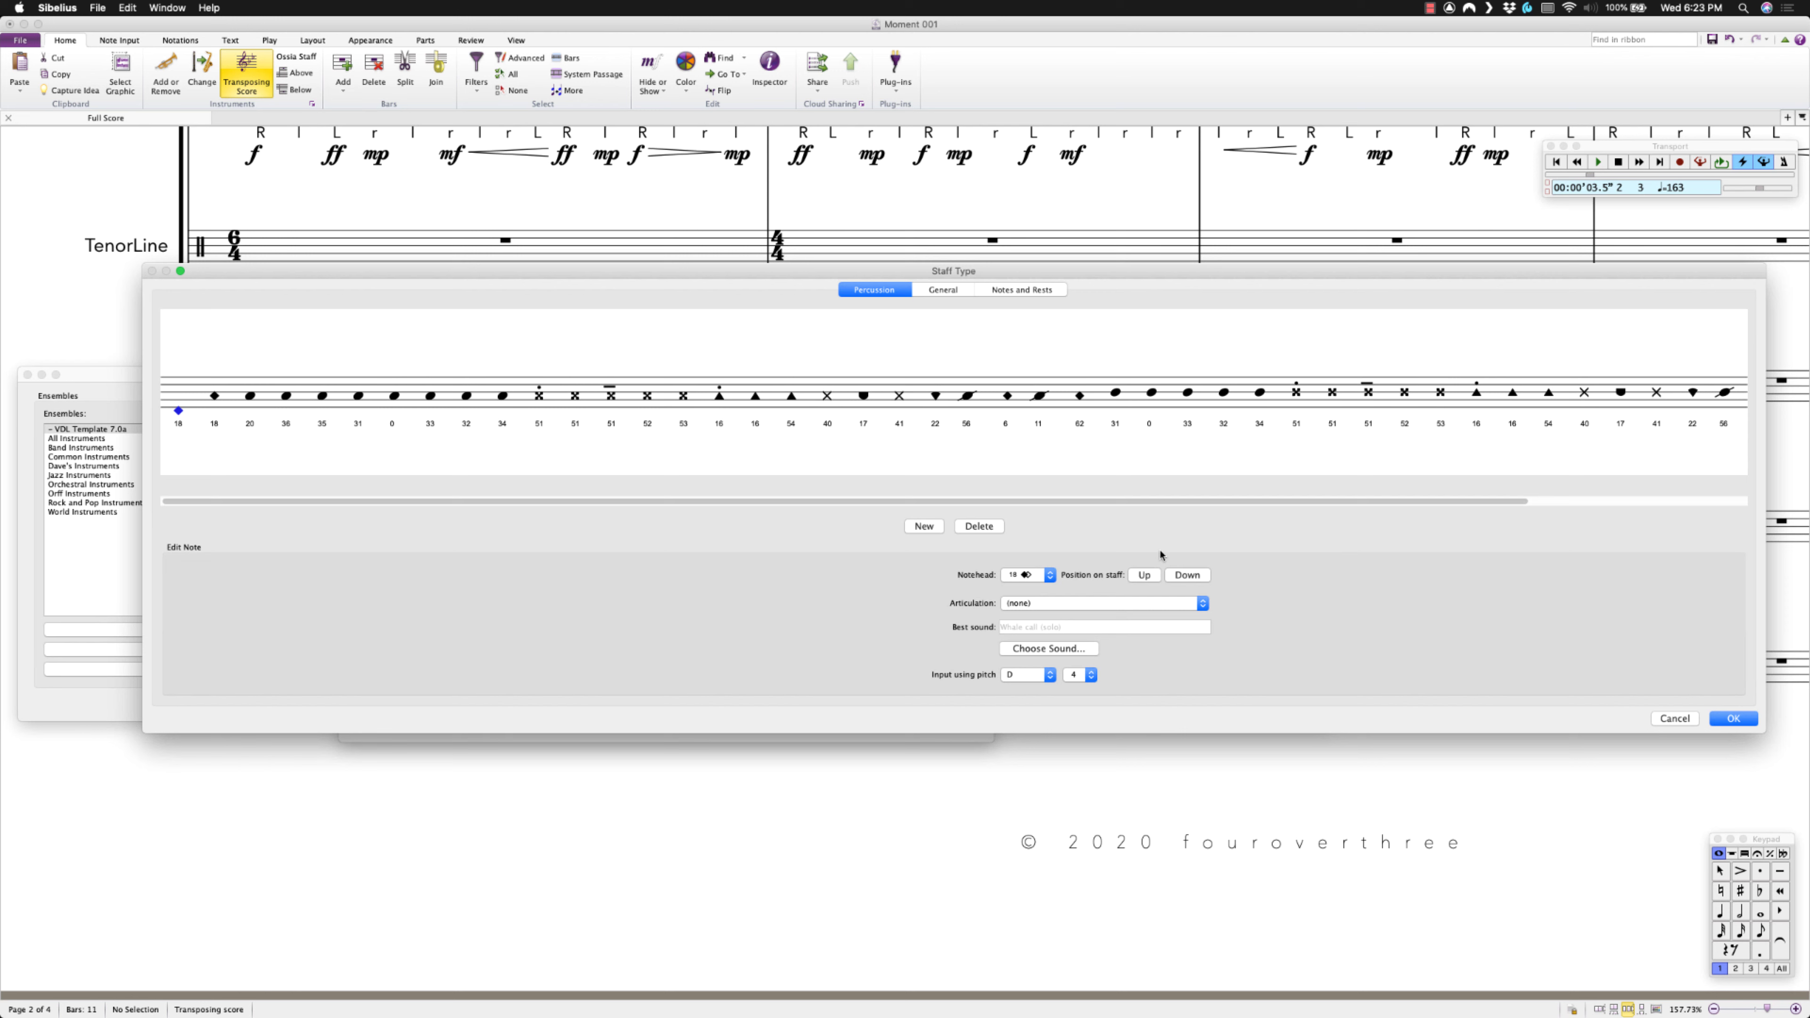
{"action": "left_click", "coordinate": [1179, 576]}
Add more below-staff percussion notes, including note 36, and apply the staff type.
{"action": "left_click", "coordinate": [923, 526]}
{"action": "left_click", "coordinate": [206, 419]}
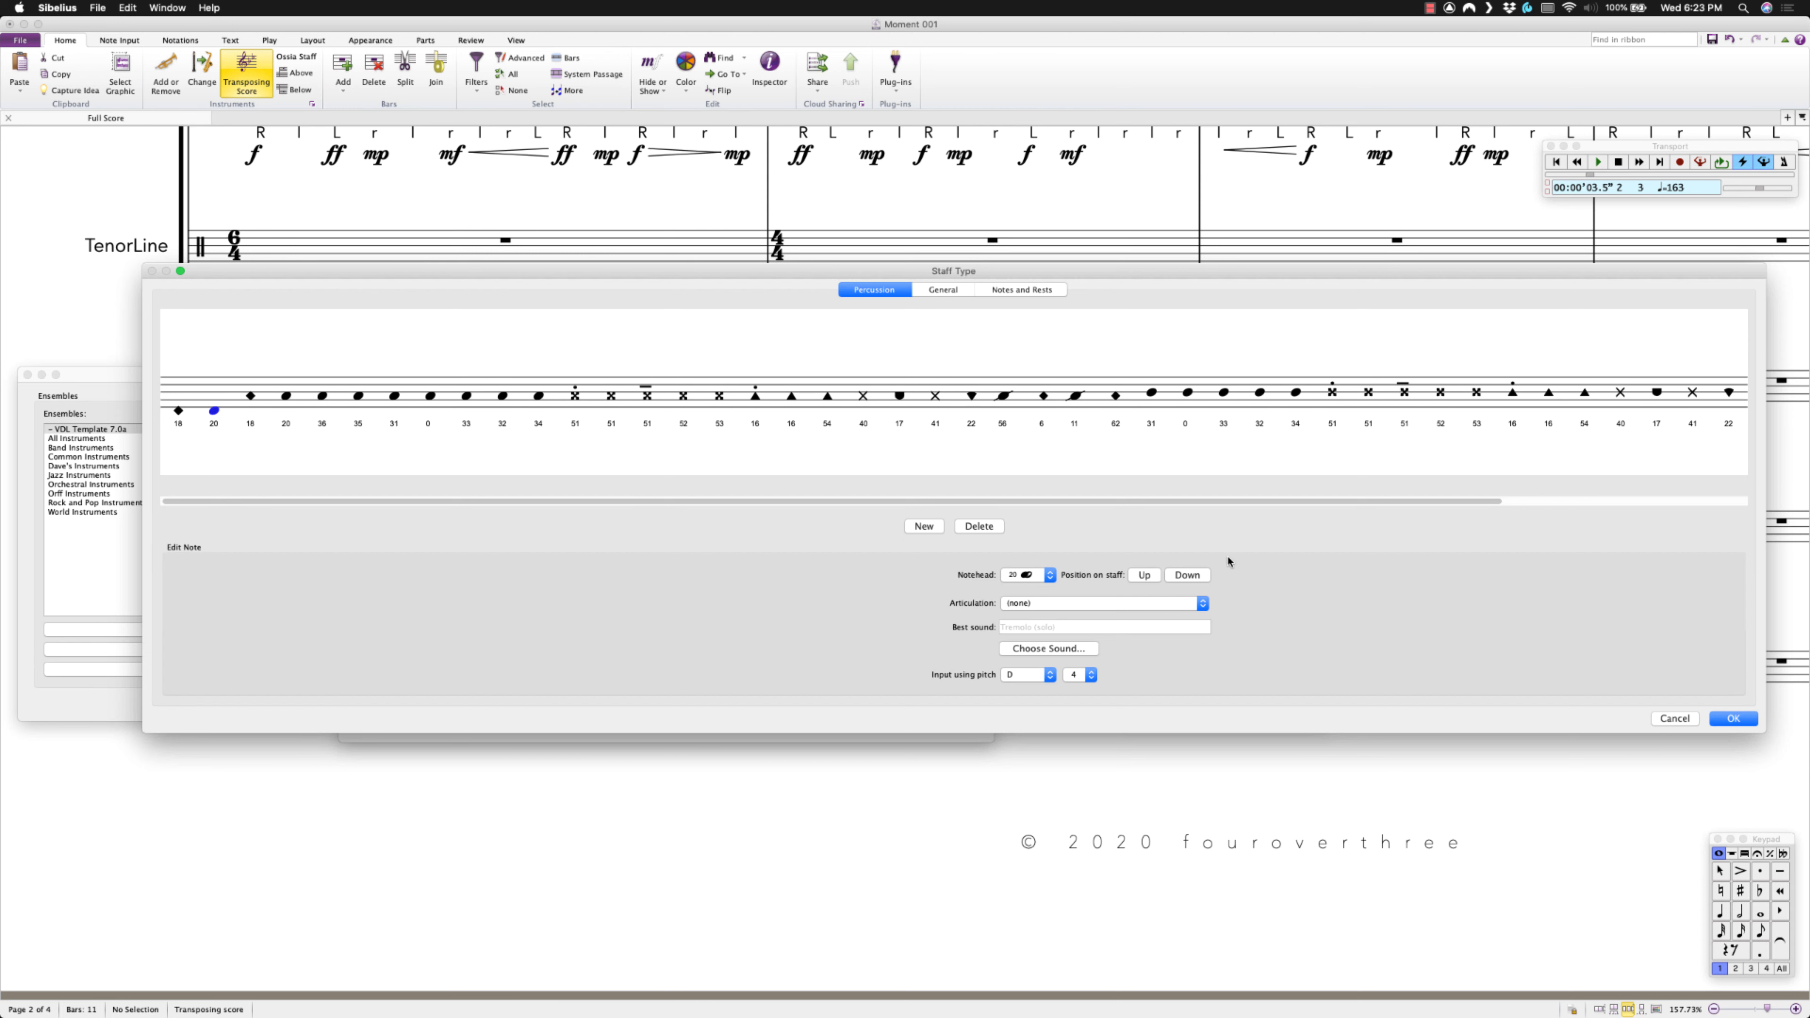
{"action": "left_click", "coordinate": [322, 396]}
{"action": "left_click", "coordinate": [922, 525]}
{"action": "left_click", "coordinate": [246, 416]}
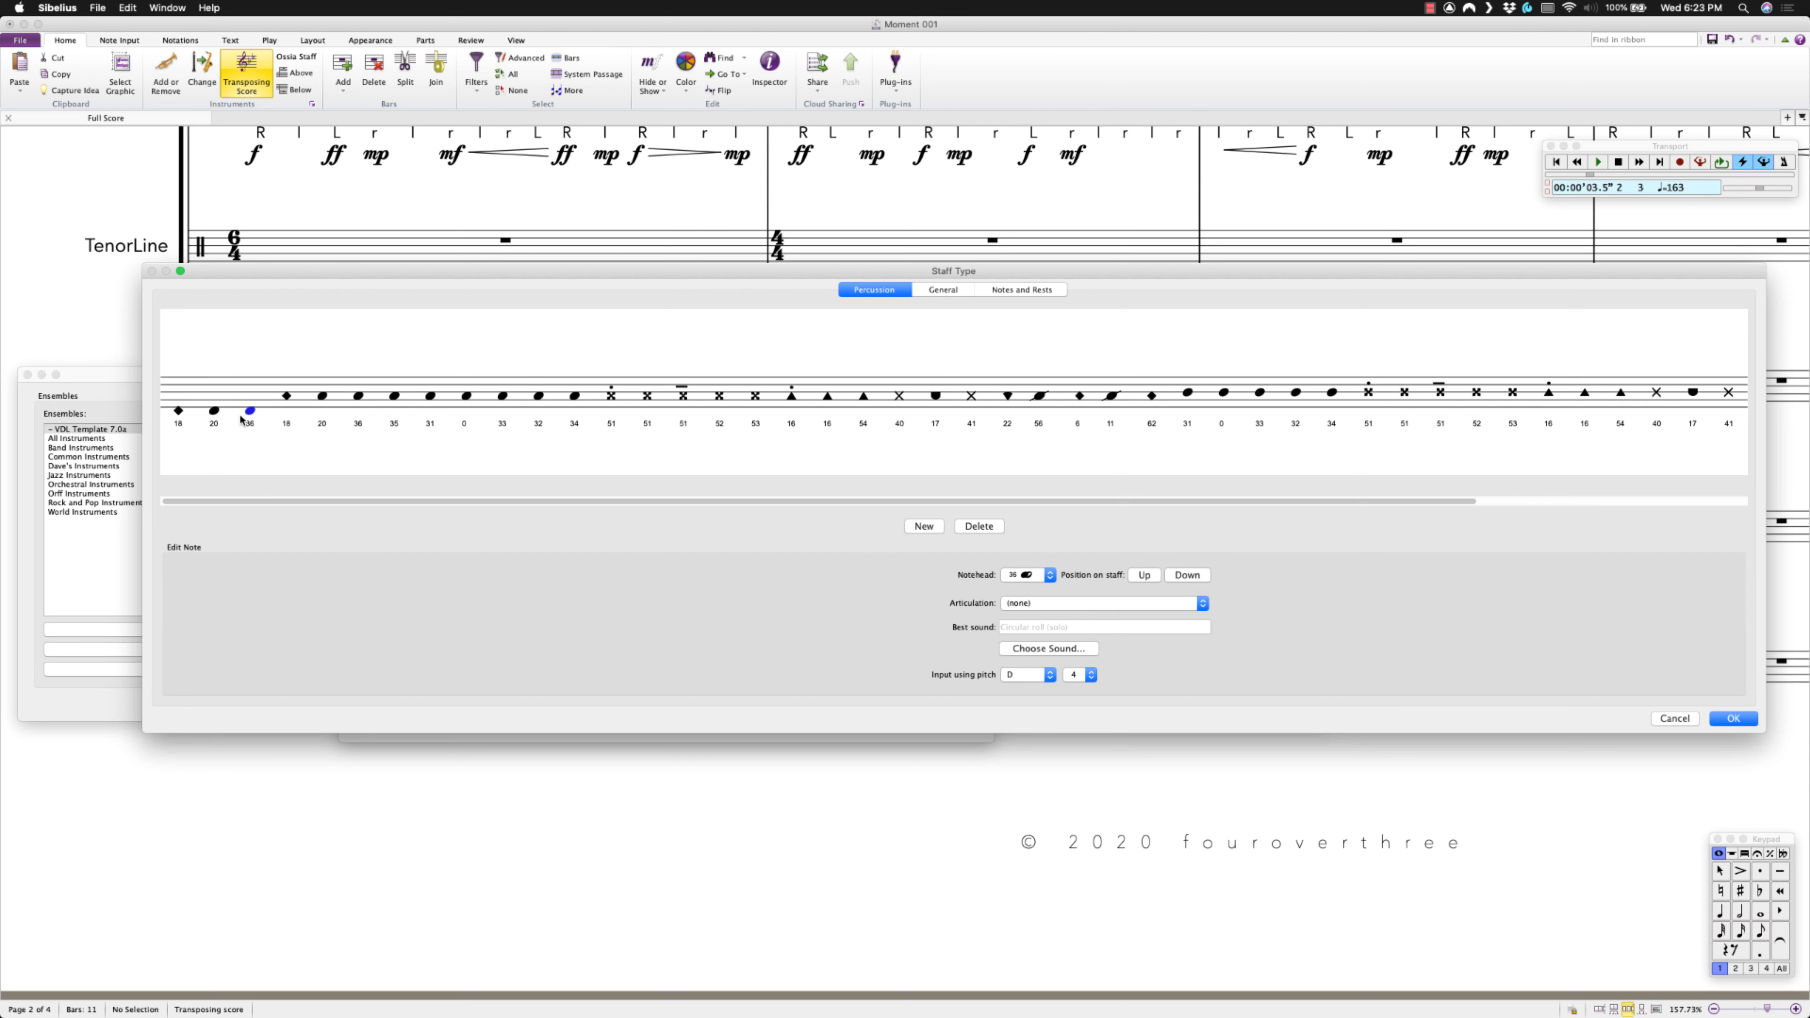
{"action": "left_click", "coordinate": [930, 531]}
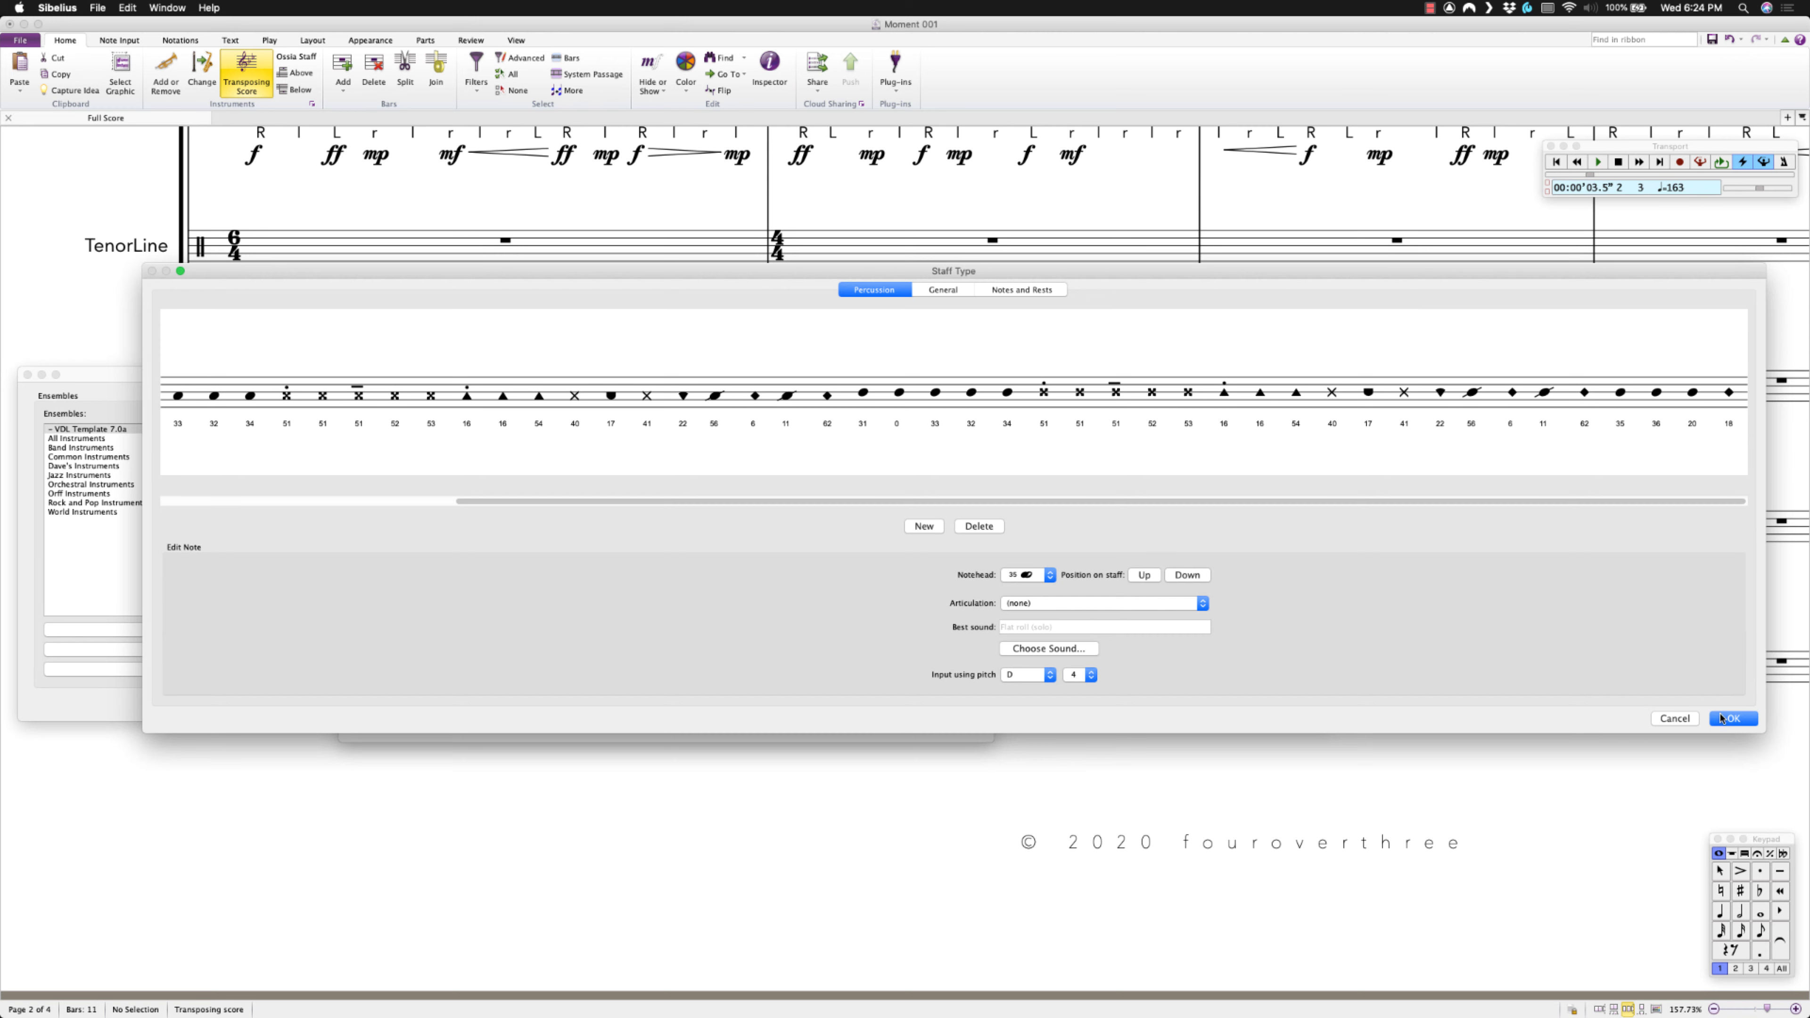
{"action": "left_click", "coordinate": [1730, 718]}
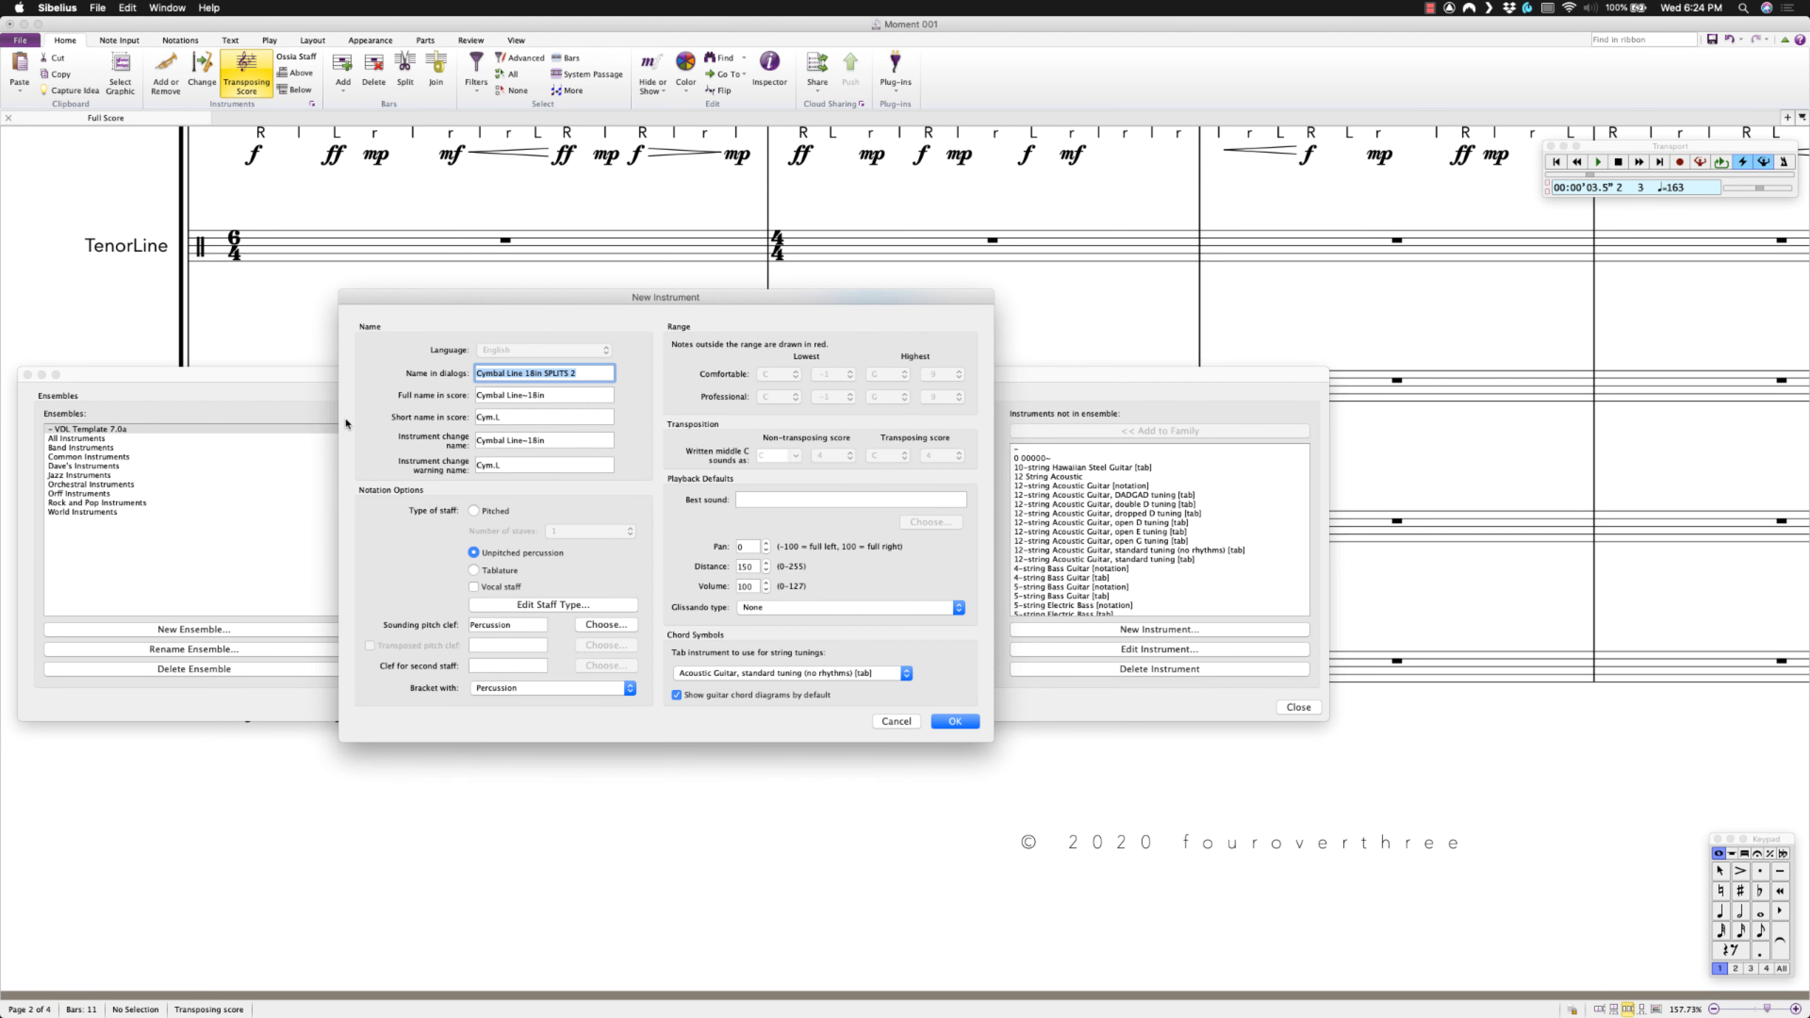
Save the new instrument and add Cymbal Line 18in SPLITS 2 to Drumline Battery.
{"action": "left_click", "coordinate": [944, 721]}
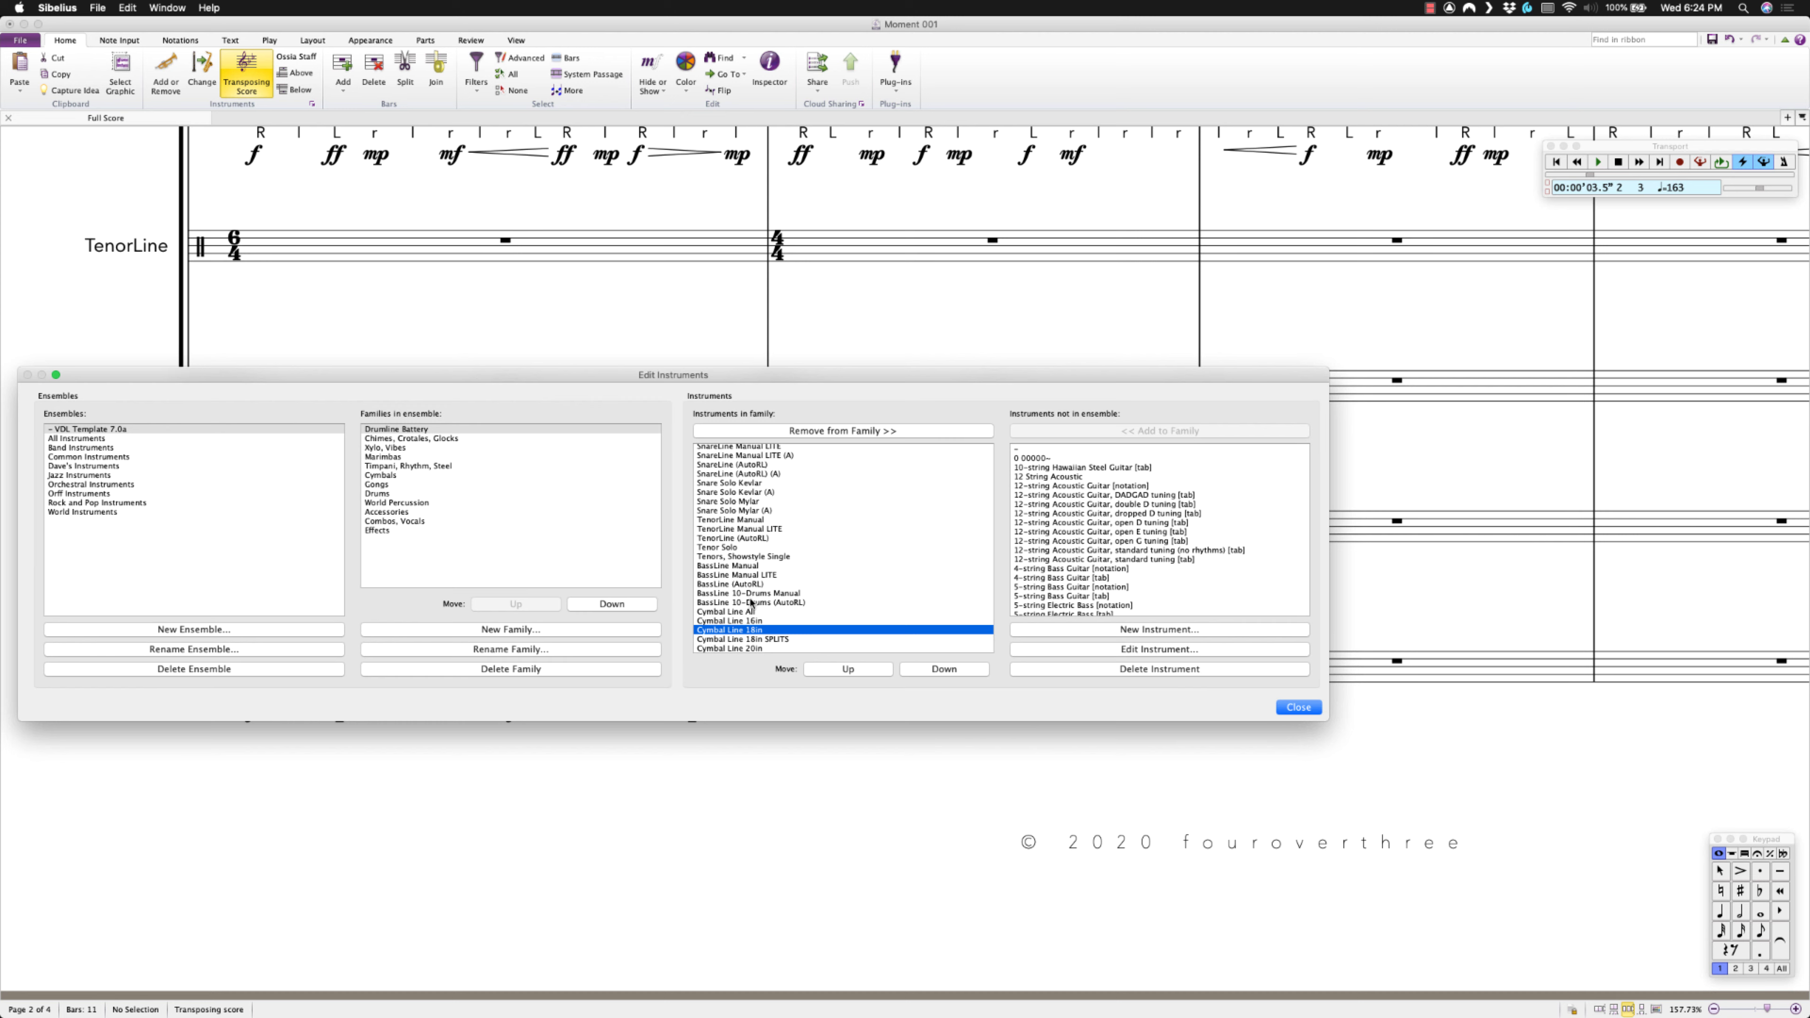
{"action": "scroll", "coordinate": [1136, 584], "scroll_direction": "down", "scroll_amount": 10}
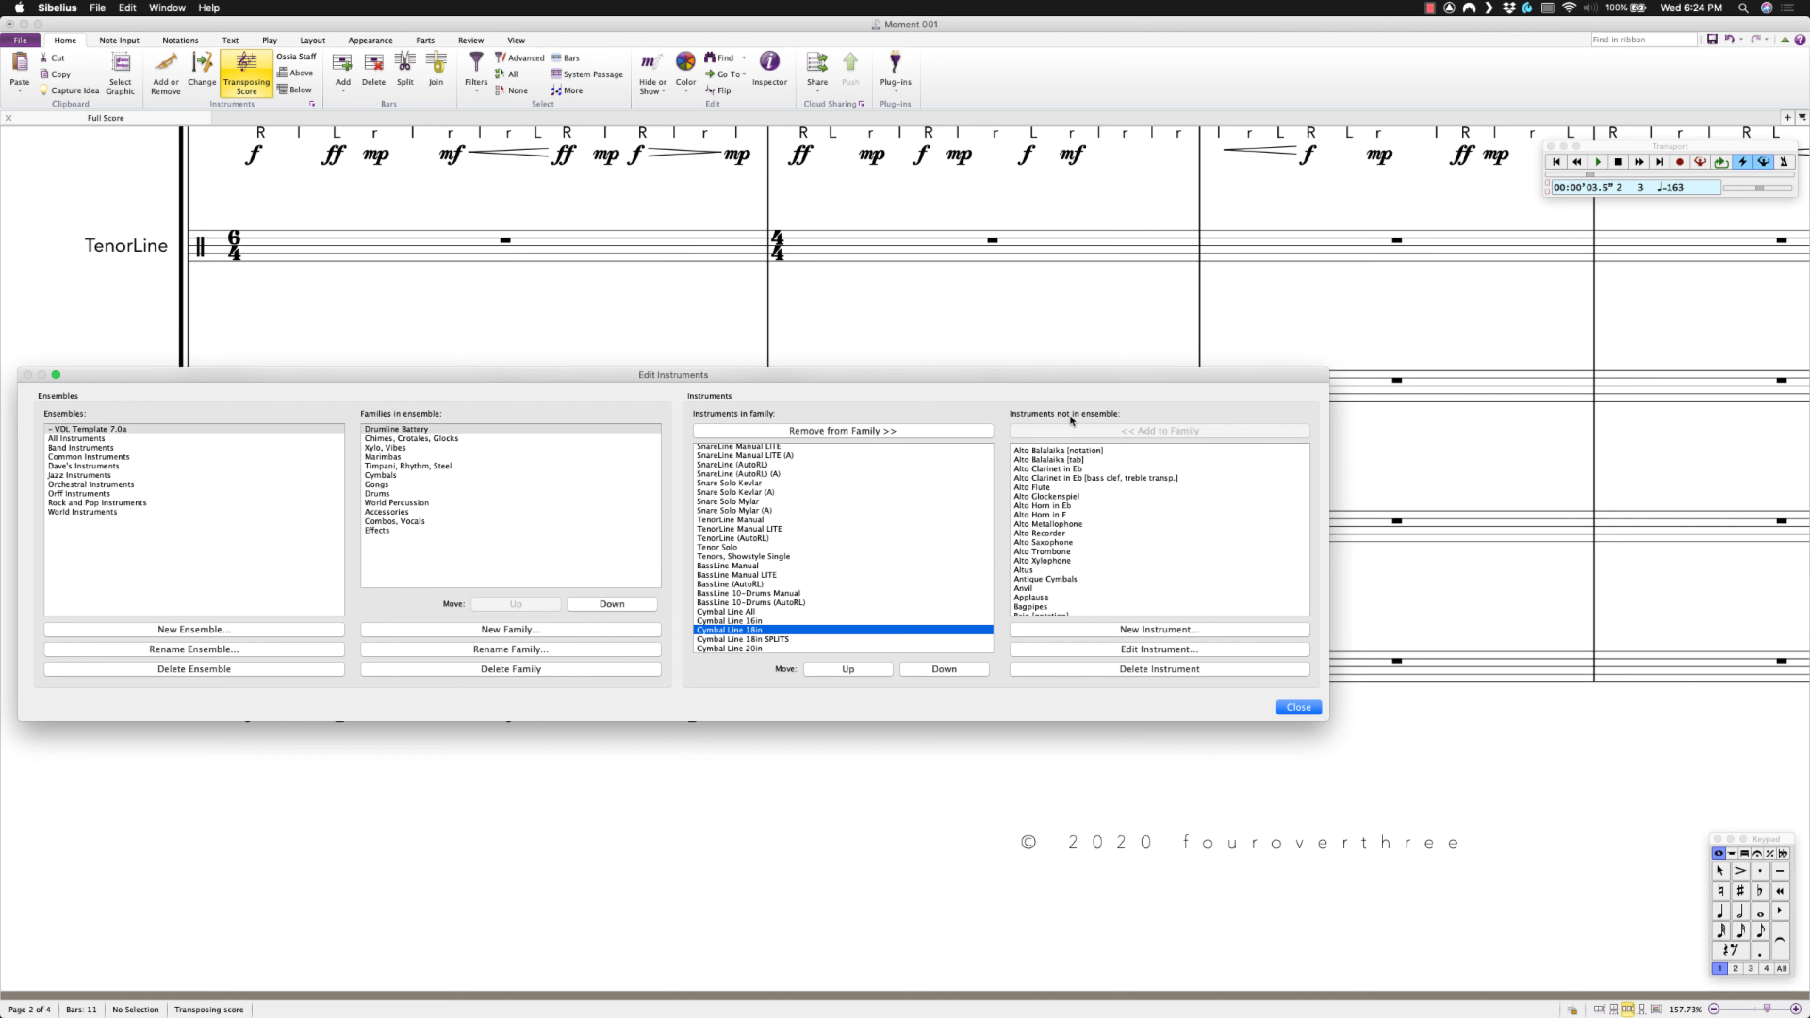
{"action": "scroll", "coordinate": [1100, 559], "scroll_direction": "down", "scroll_amount": 8}
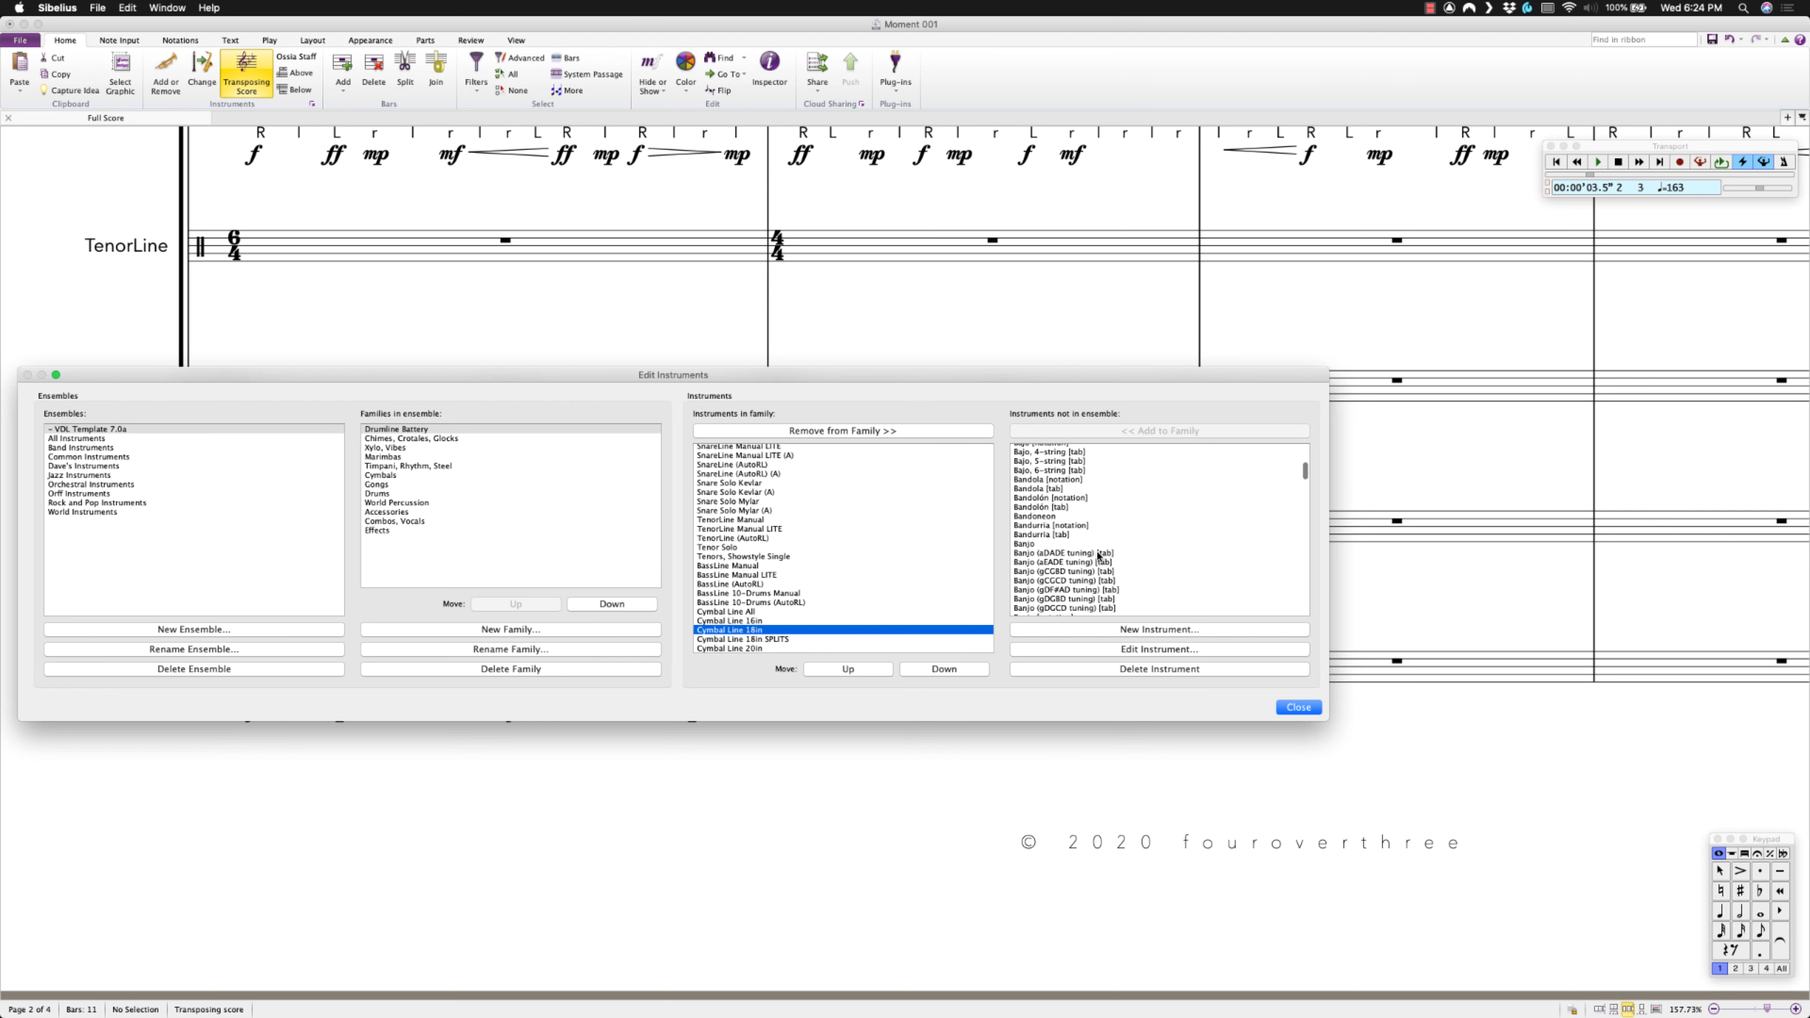
{"action": "scroll", "coordinate": [1099, 556], "scroll_direction": "down", "scroll_amount": 10}
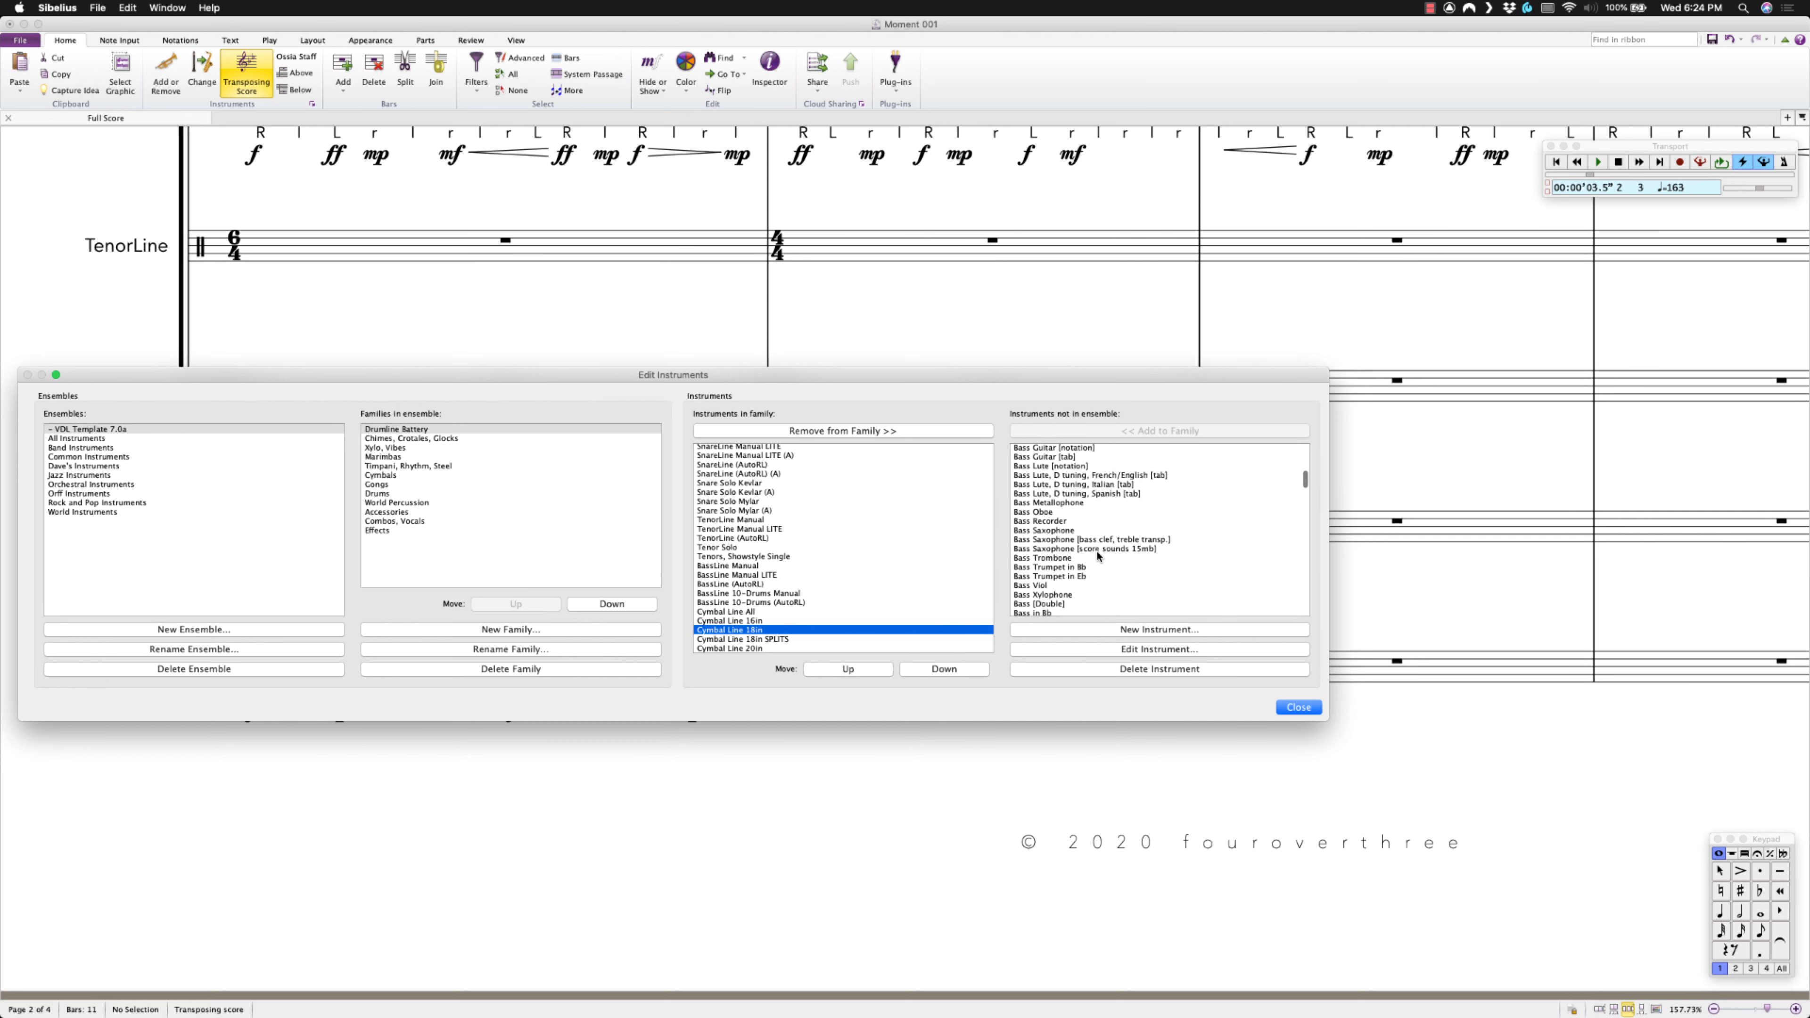
{"action": "scroll", "coordinate": [1097, 556], "scroll_direction": "down", "scroll_amount": 10}
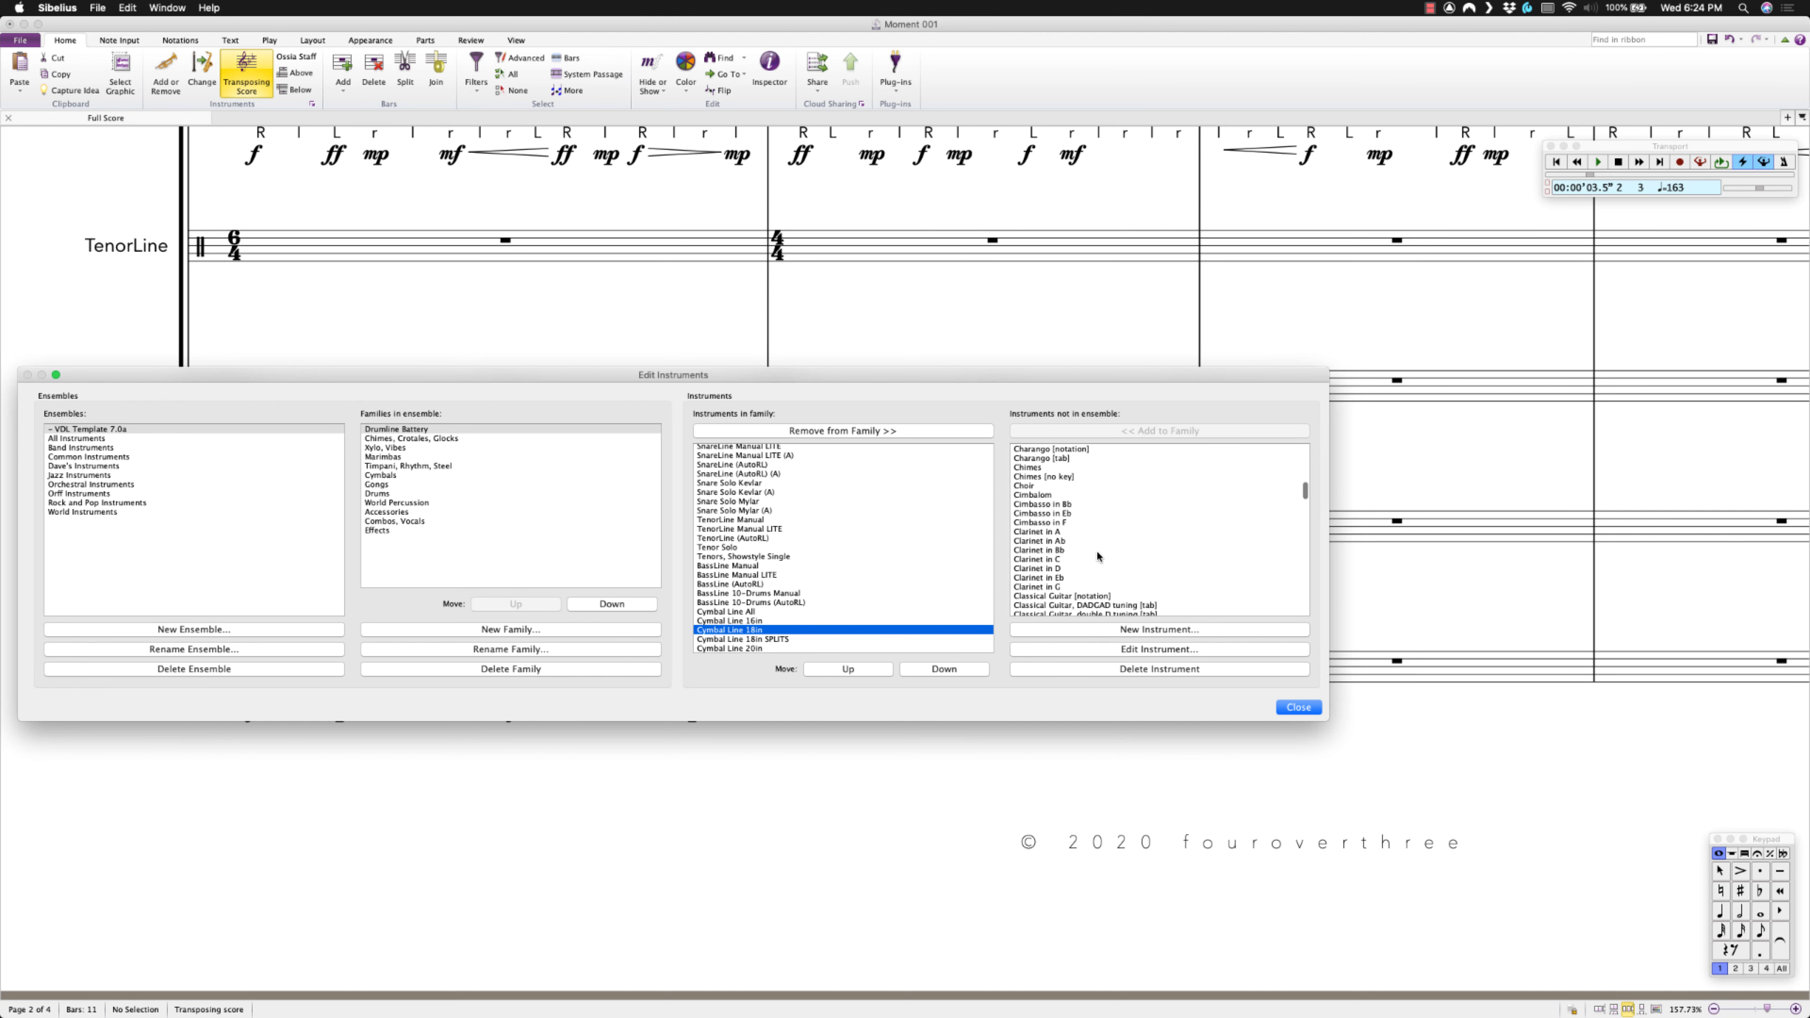
{"action": "scroll", "coordinate": [1098, 556], "scroll_direction": "down", "scroll_amount": 8}
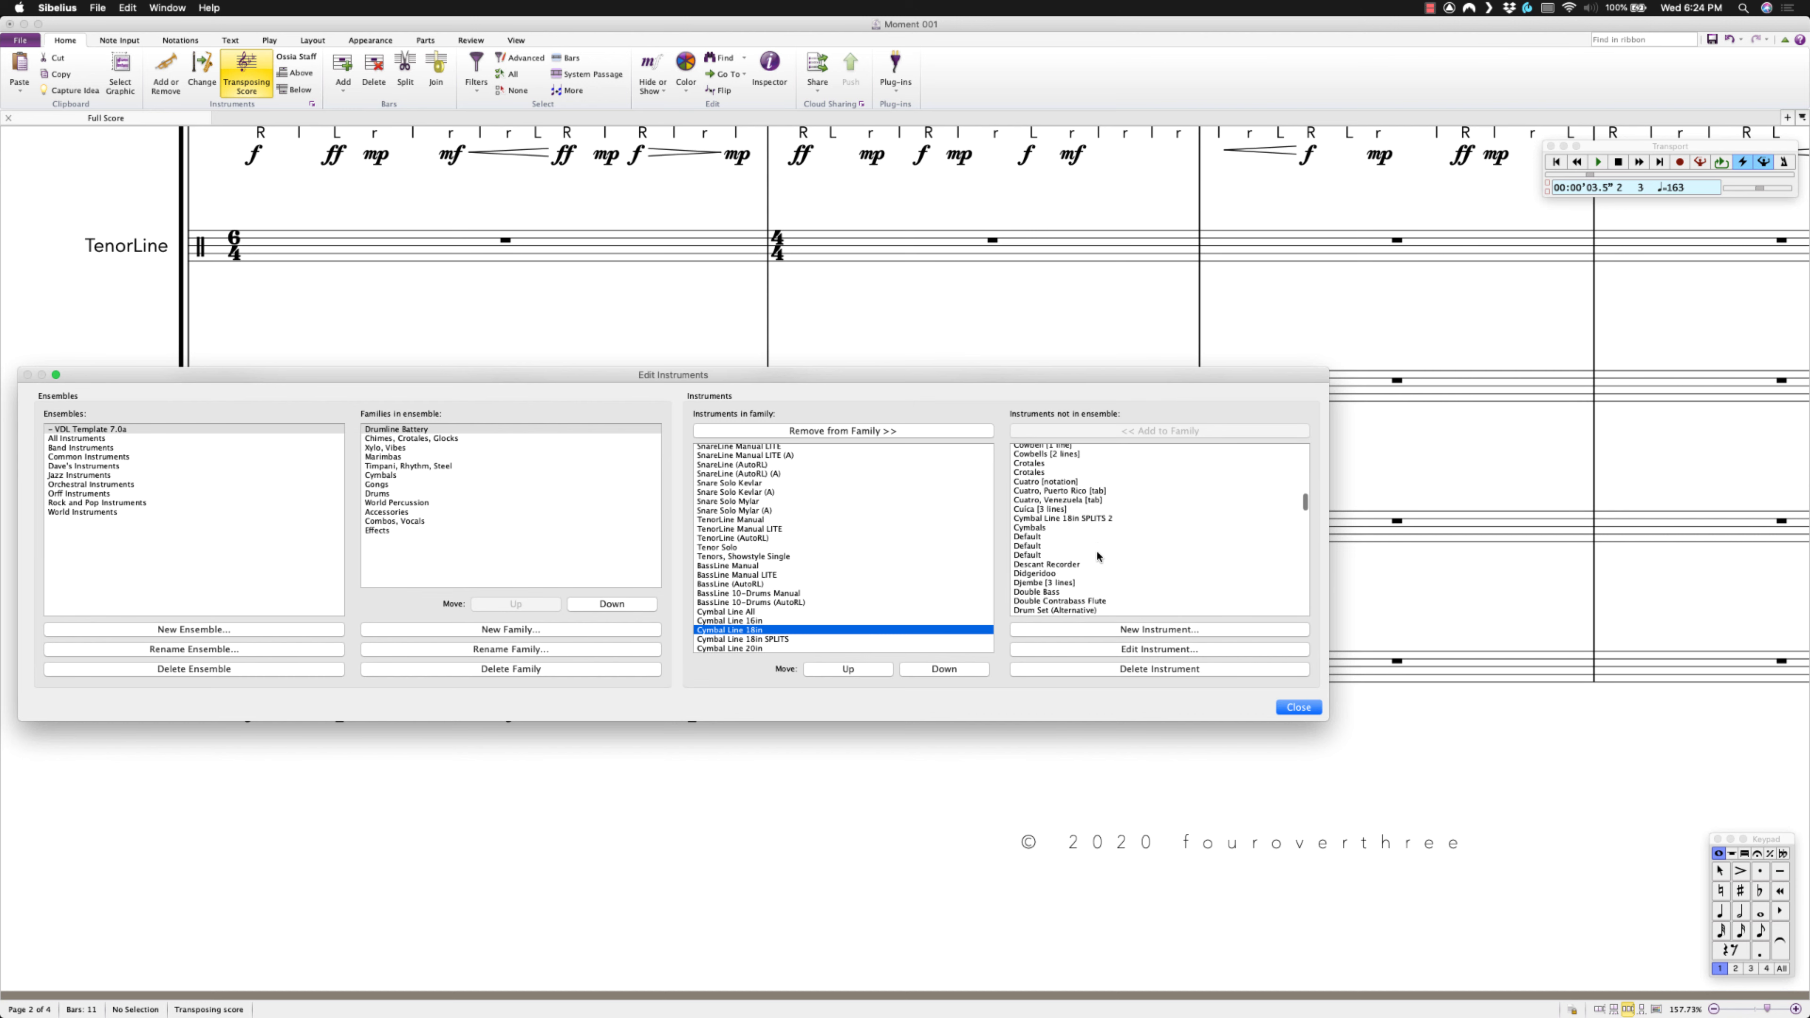
{"action": "scroll", "coordinate": [1096, 549], "scroll_direction": "down", "scroll_amount": 2}
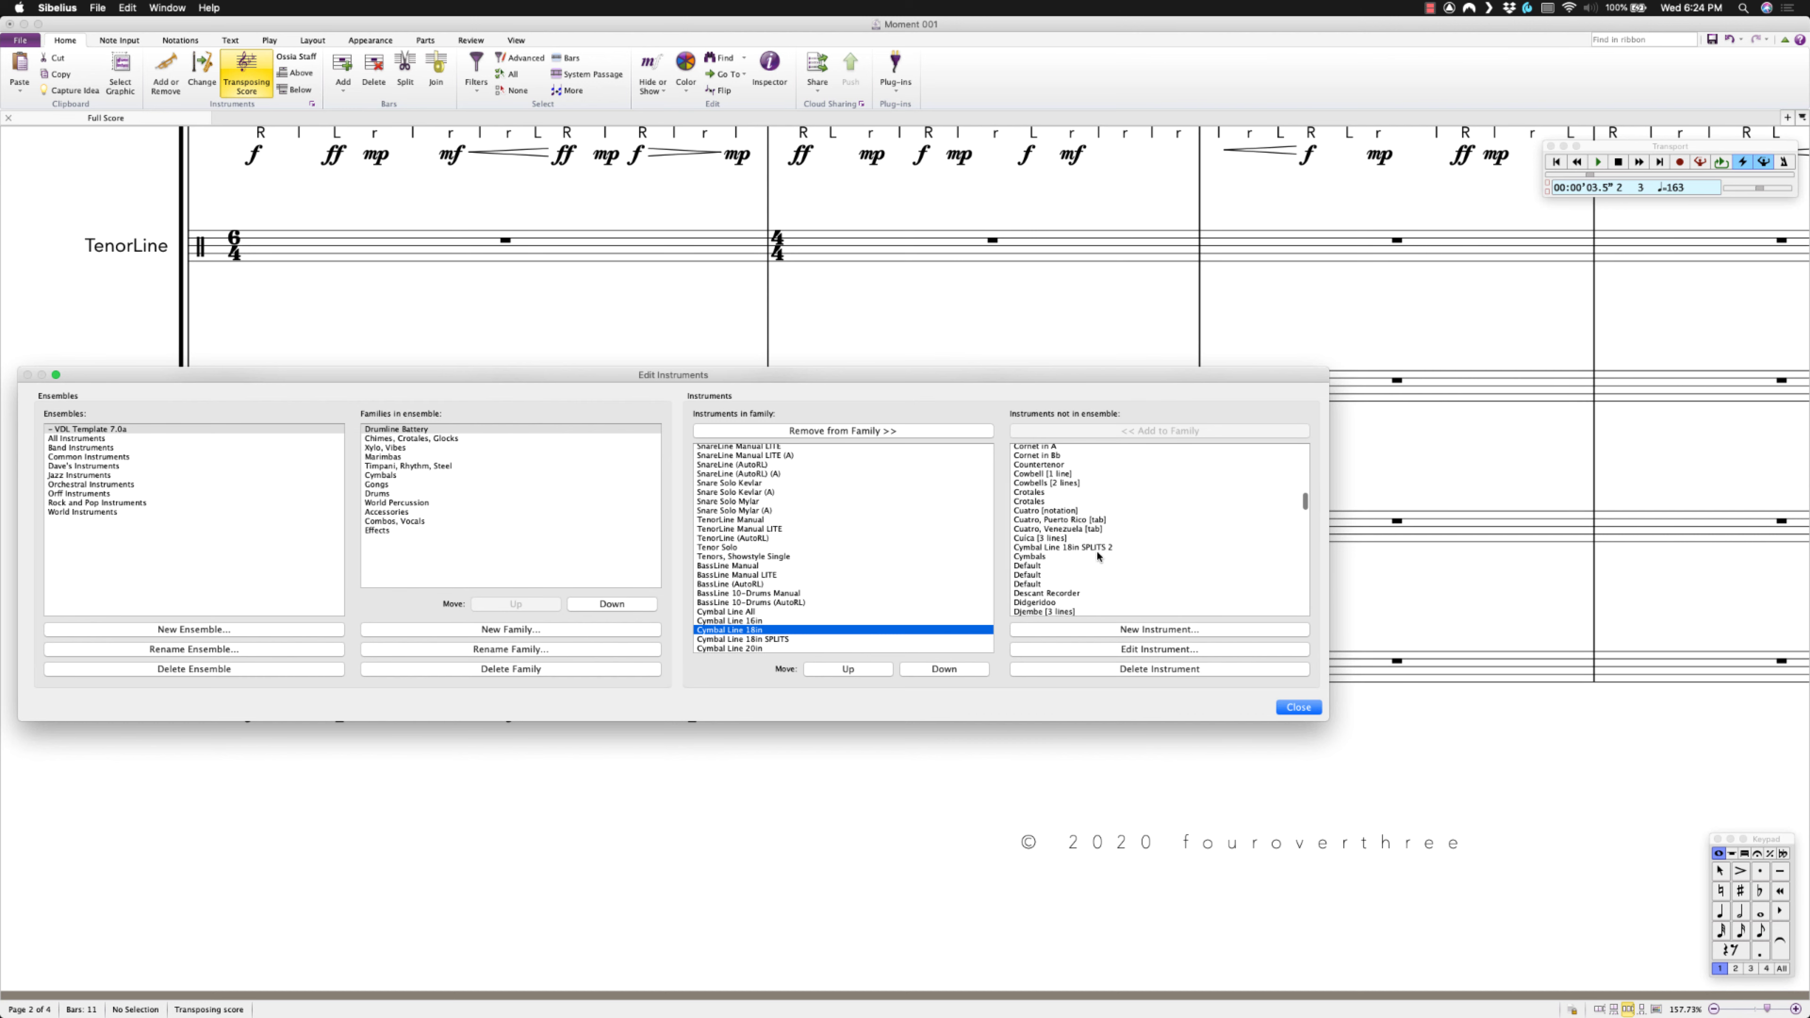
{"action": "left_click", "coordinate": [1070, 515]}
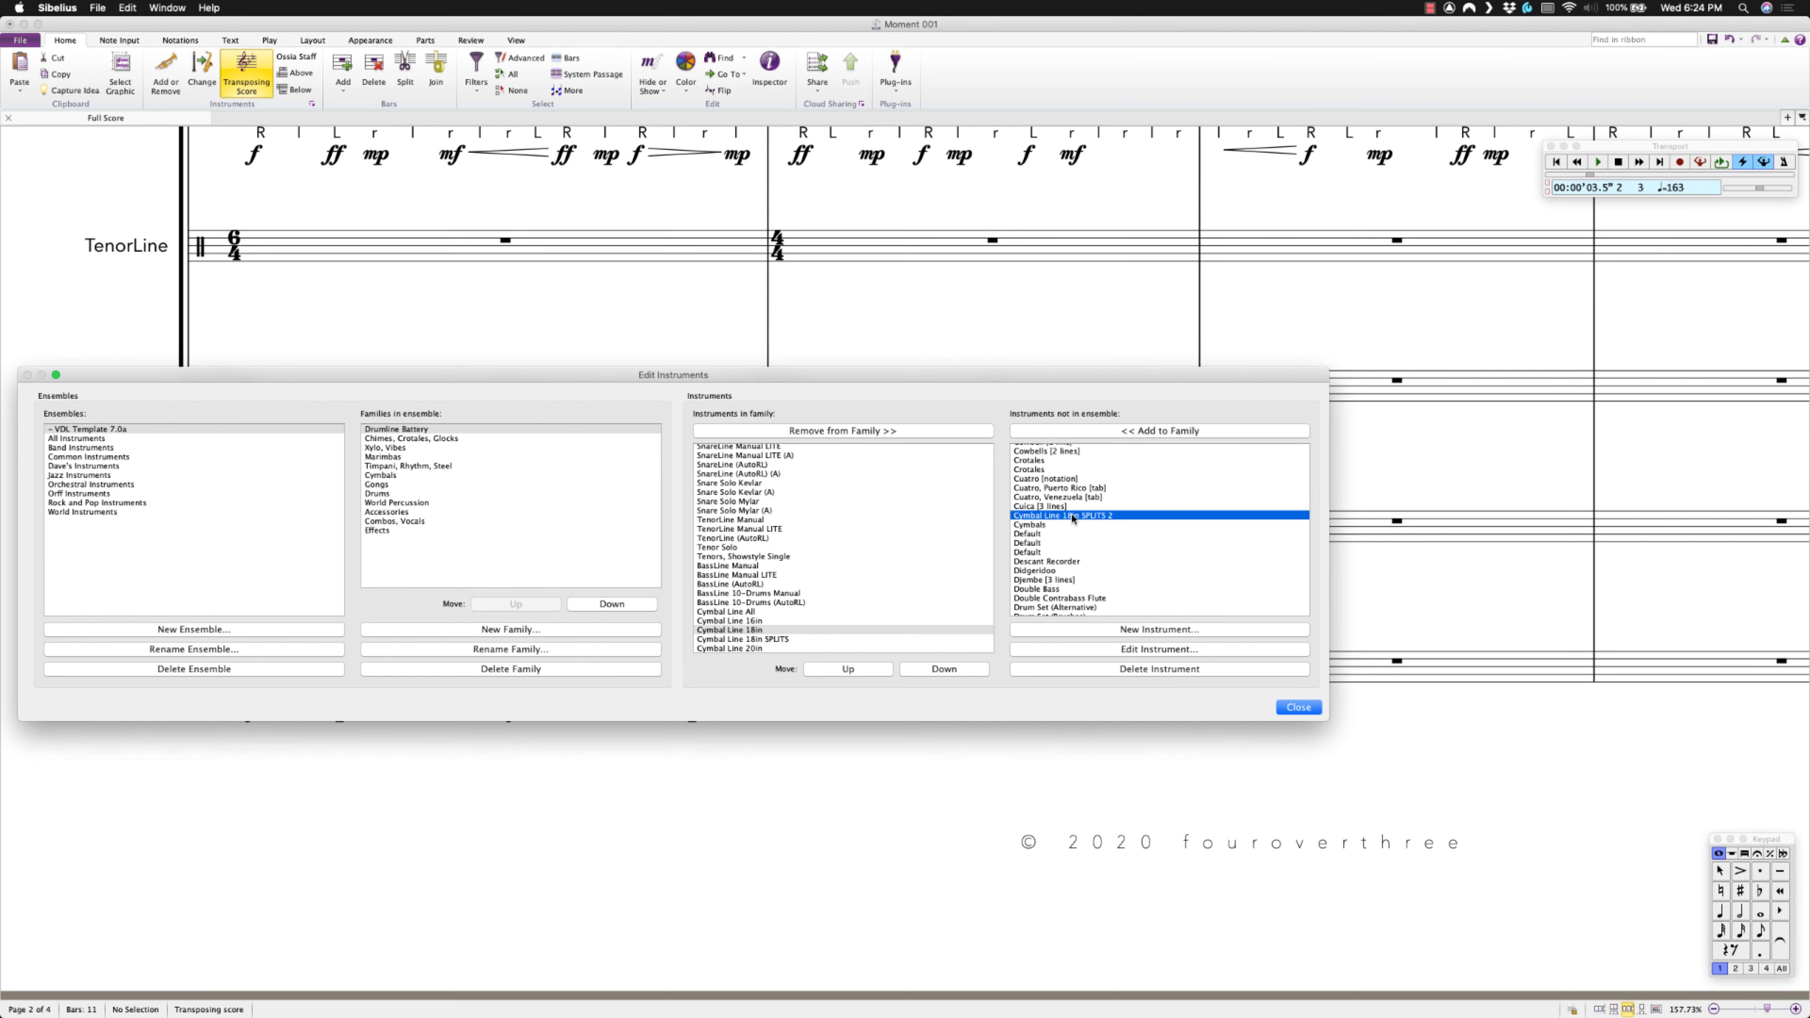
{"action": "left_click", "coordinate": [1098, 431]}
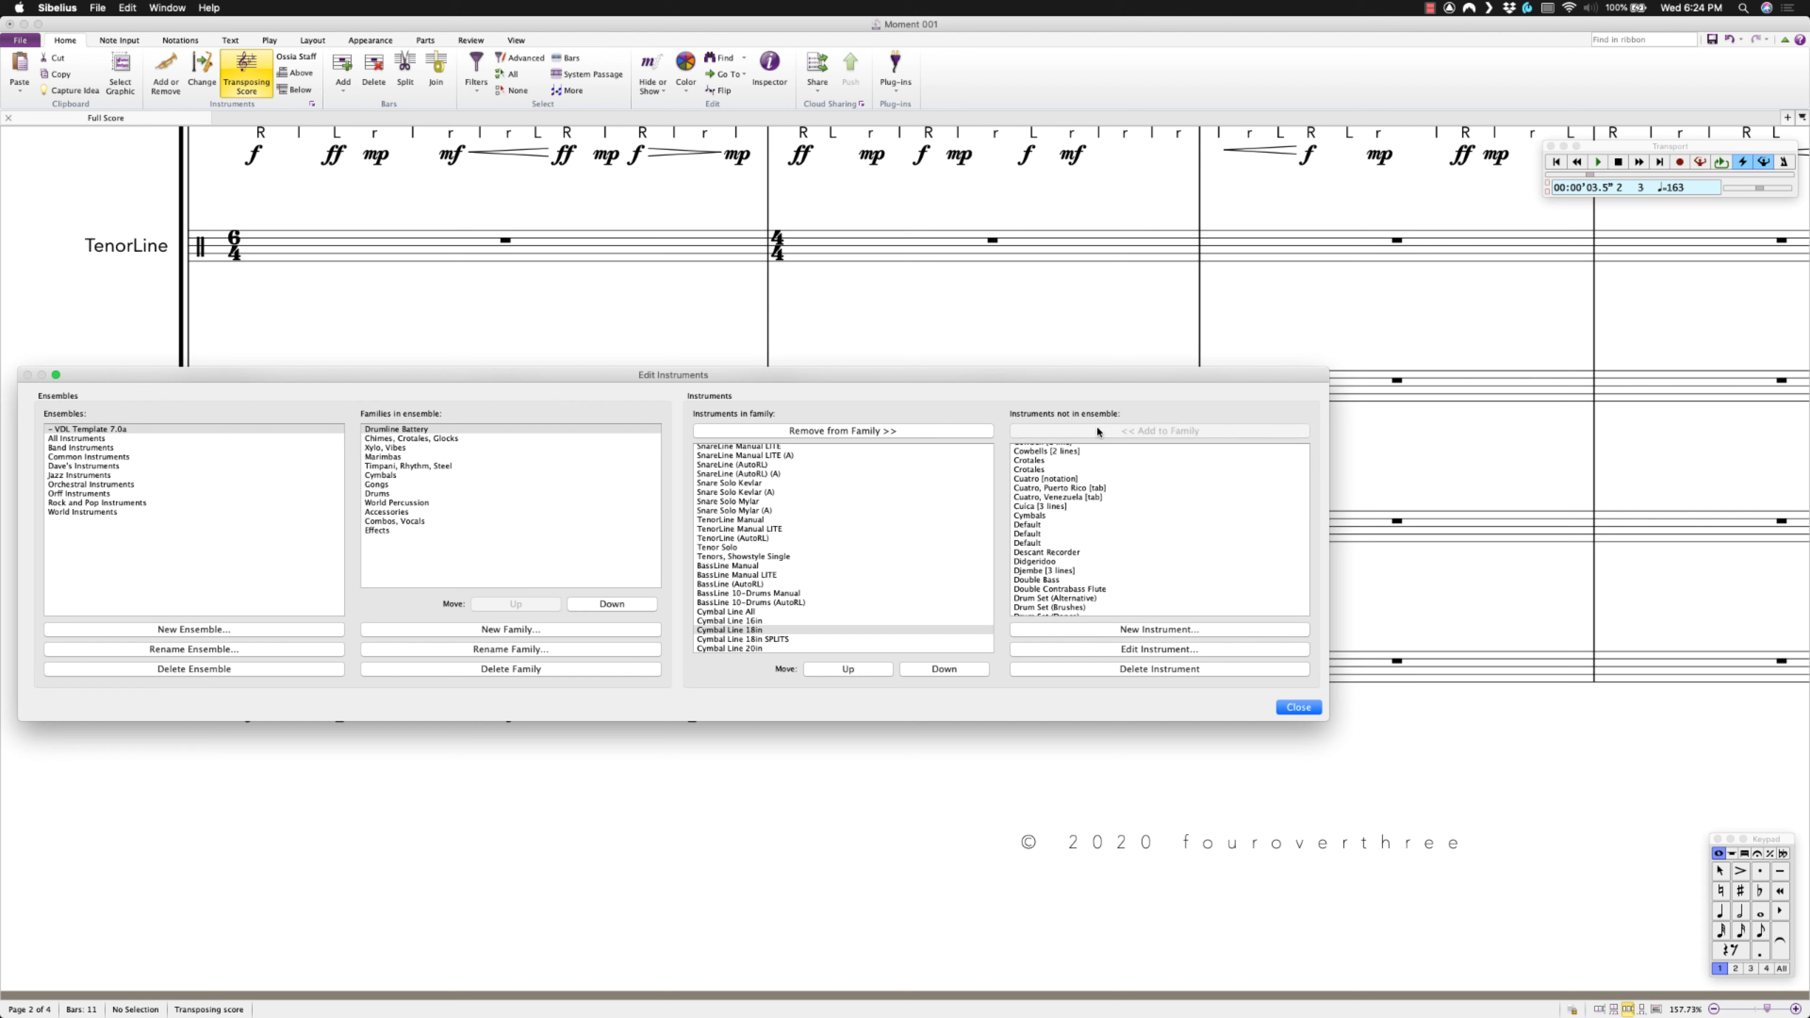
Move Cymbal Line 18in SPLITS 2 just above Cymbal Line 20in and close Edit Instruments.
{"action": "scroll", "coordinate": [855, 571], "scroll_direction": "down", "scroll_amount": 1}
{"action": "left_click", "coordinate": [781, 648]}
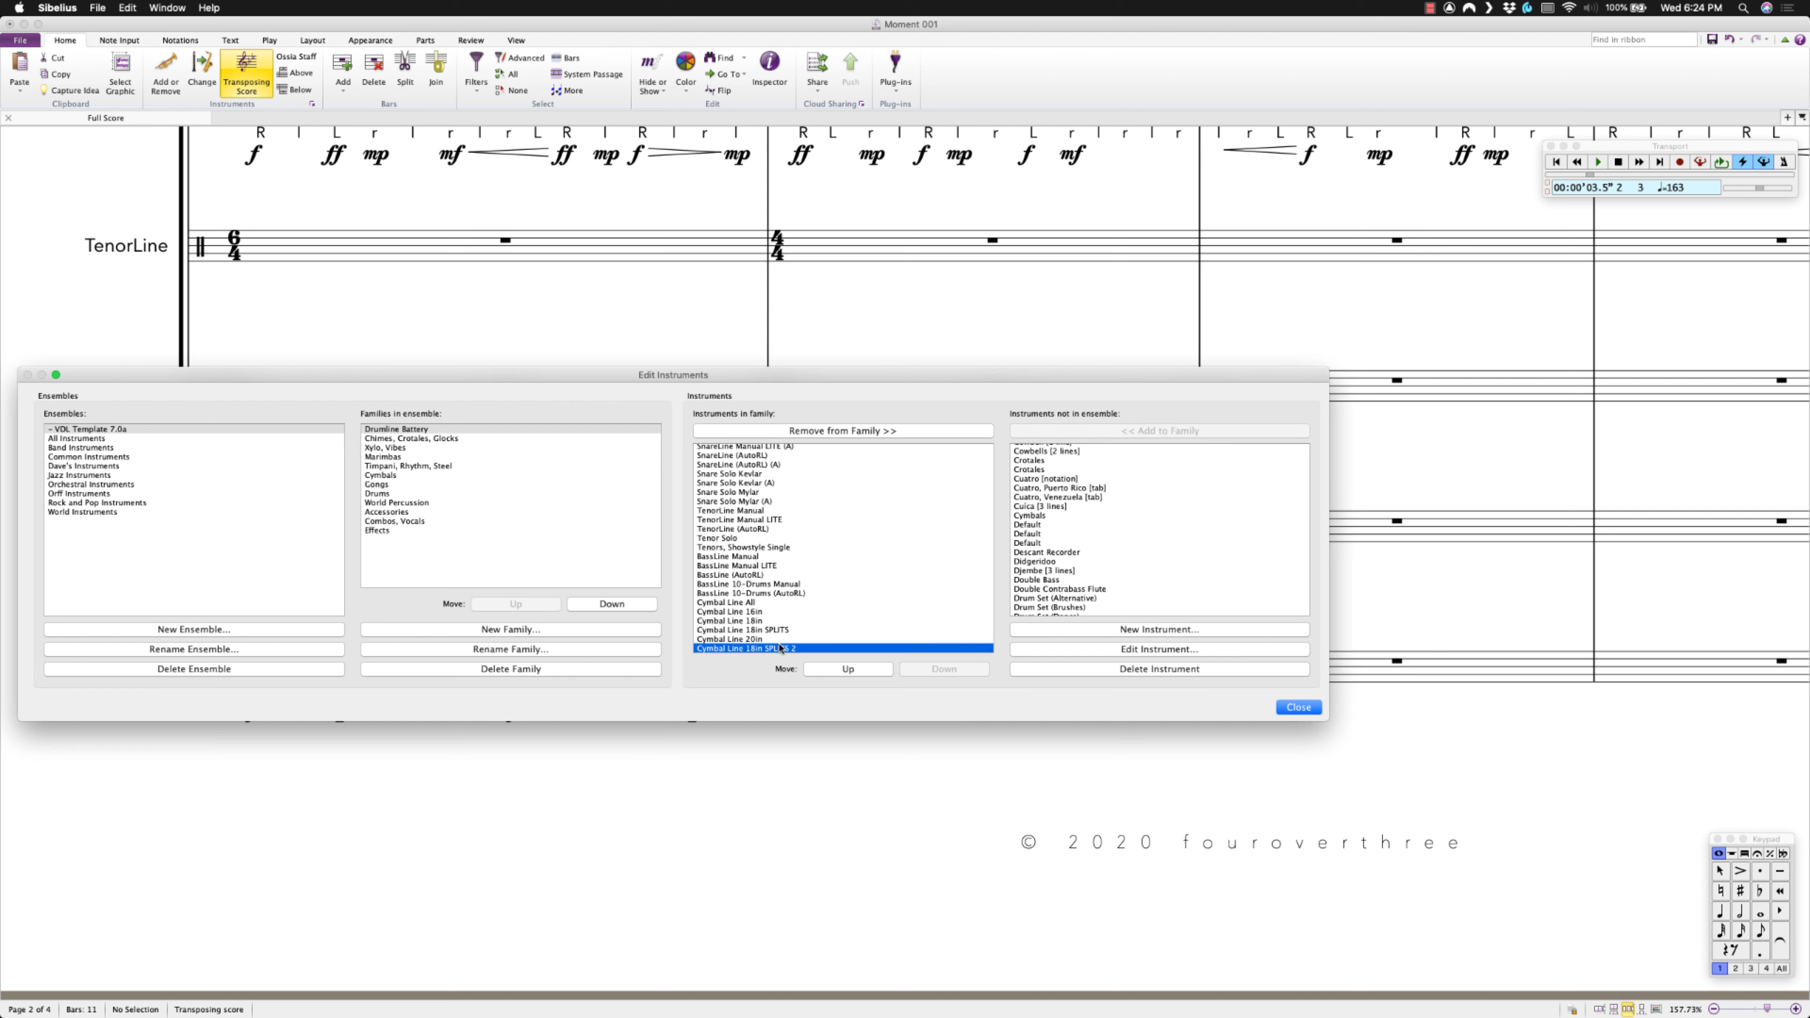
{"action": "left_click", "coordinate": [851, 668]}
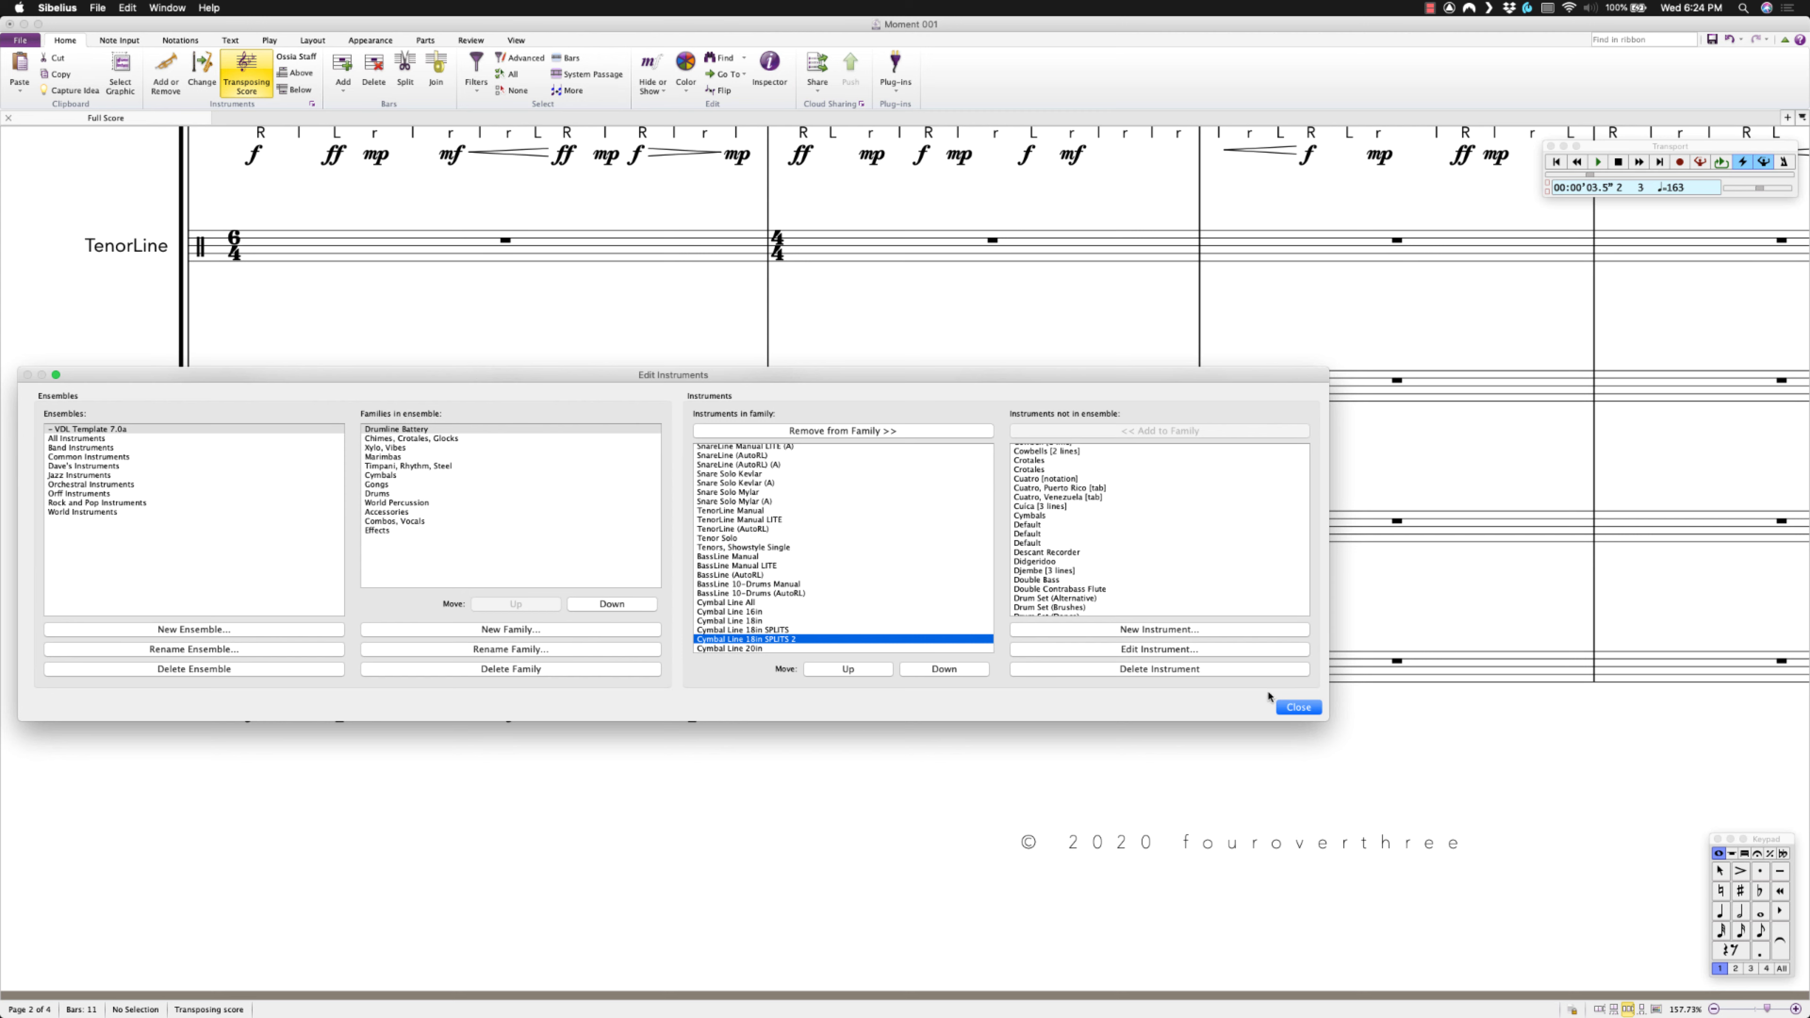
{"action": "left_click", "coordinate": [1298, 706]}
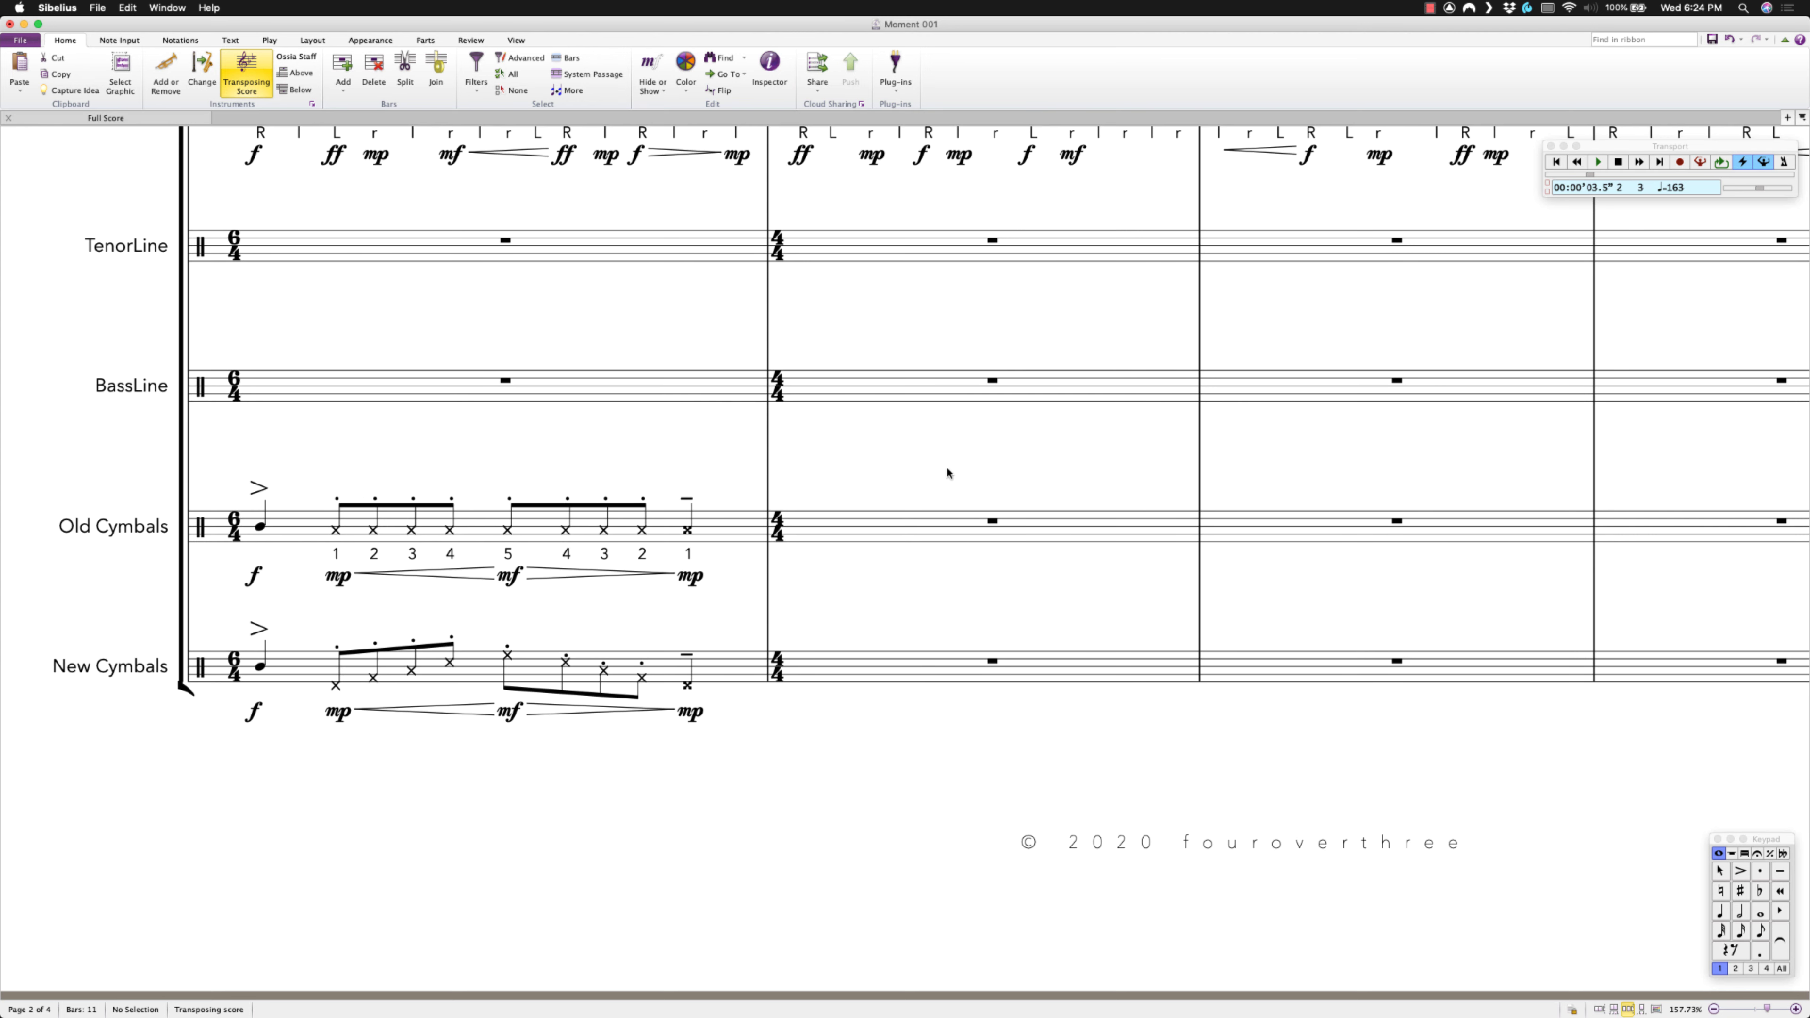
{"action": "key", "text": "i"}
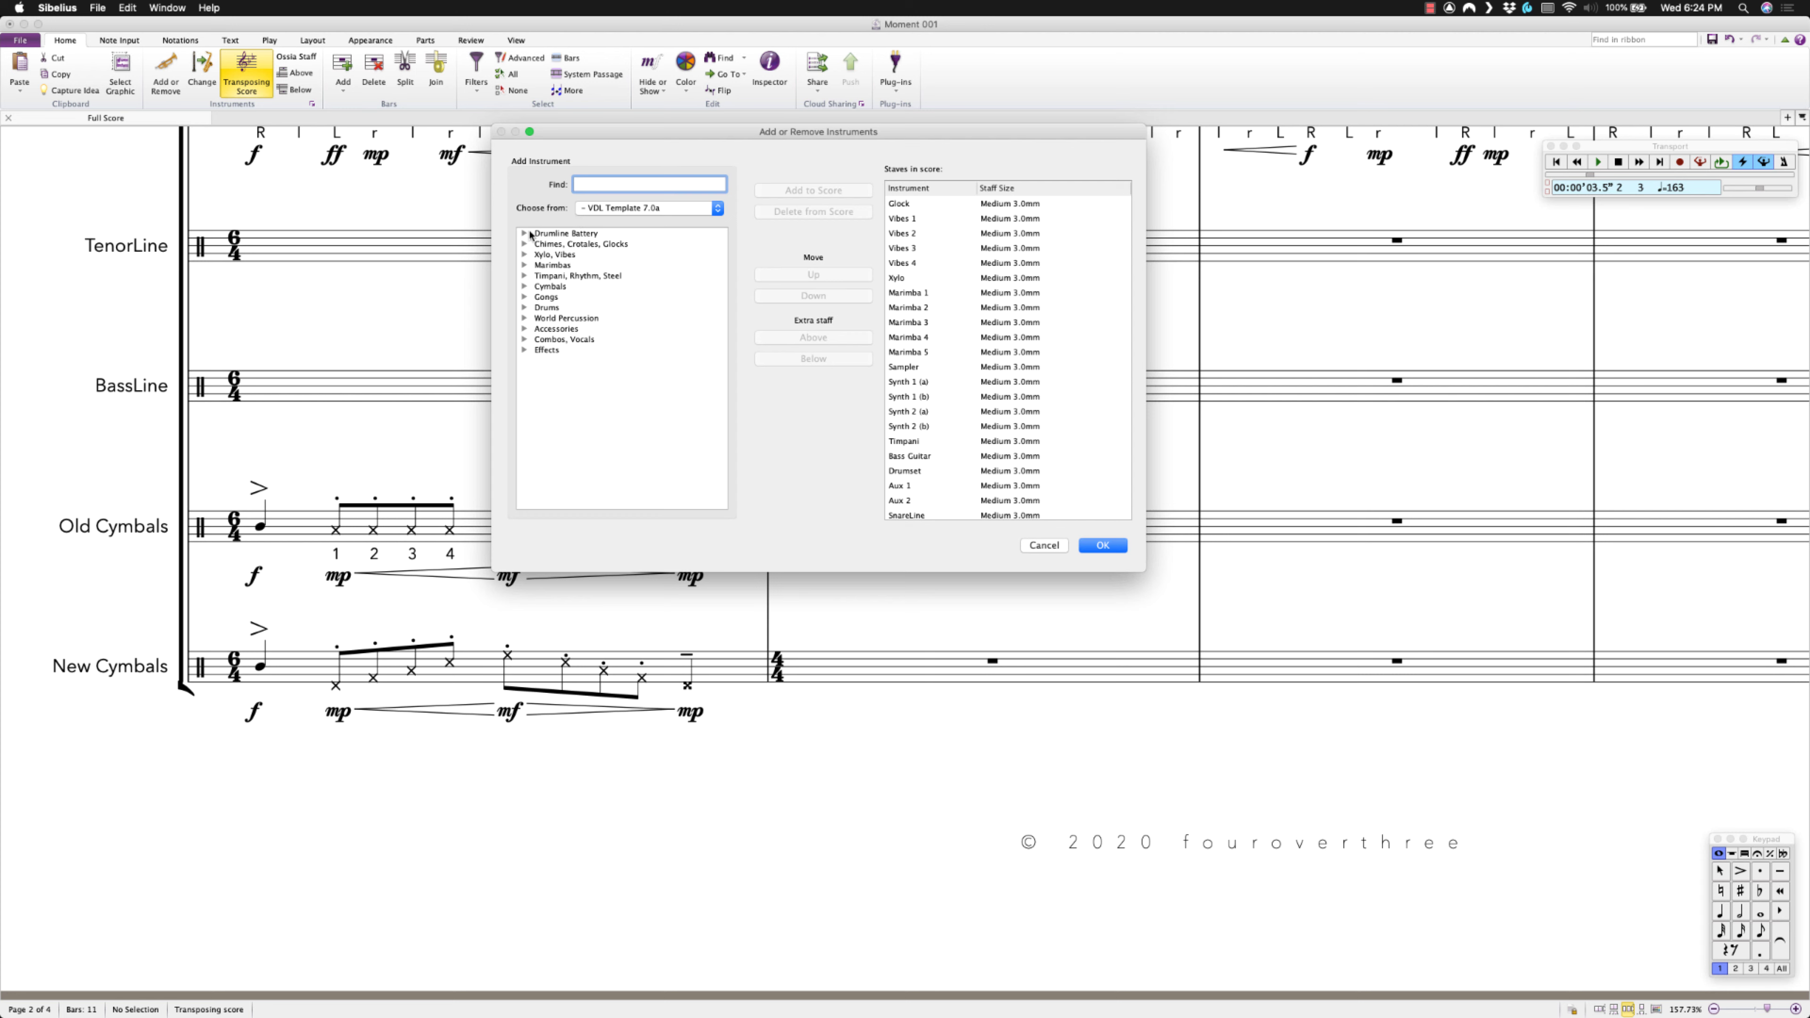
{"action": "left_click", "coordinate": [600, 212]}
{"action": "left_click", "coordinate": [605, 208]}
{"action": "left_click", "coordinate": [524, 235]}
{"action": "scroll", "coordinate": [627, 426], "scroll_direction": "down", "scroll_amount": 5}
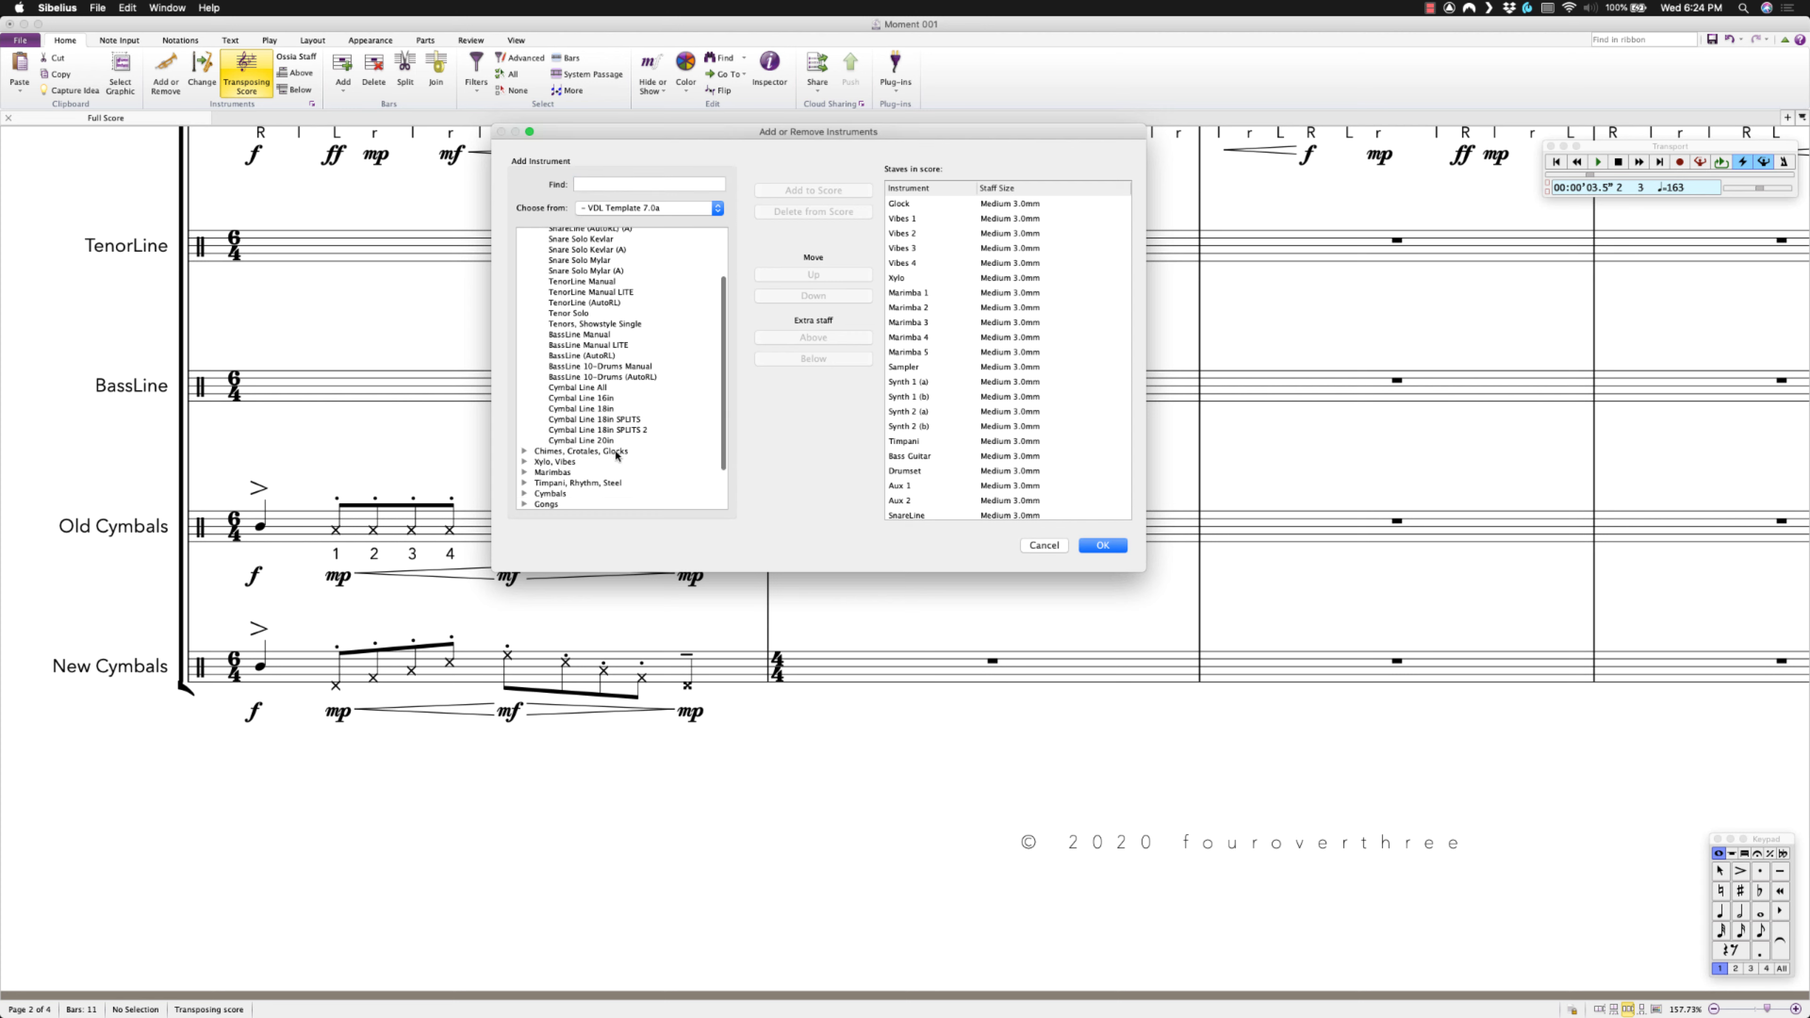
{"action": "left_click", "coordinate": [627, 425]}
{"action": "left_click", "coordinate": [1051, 547]}
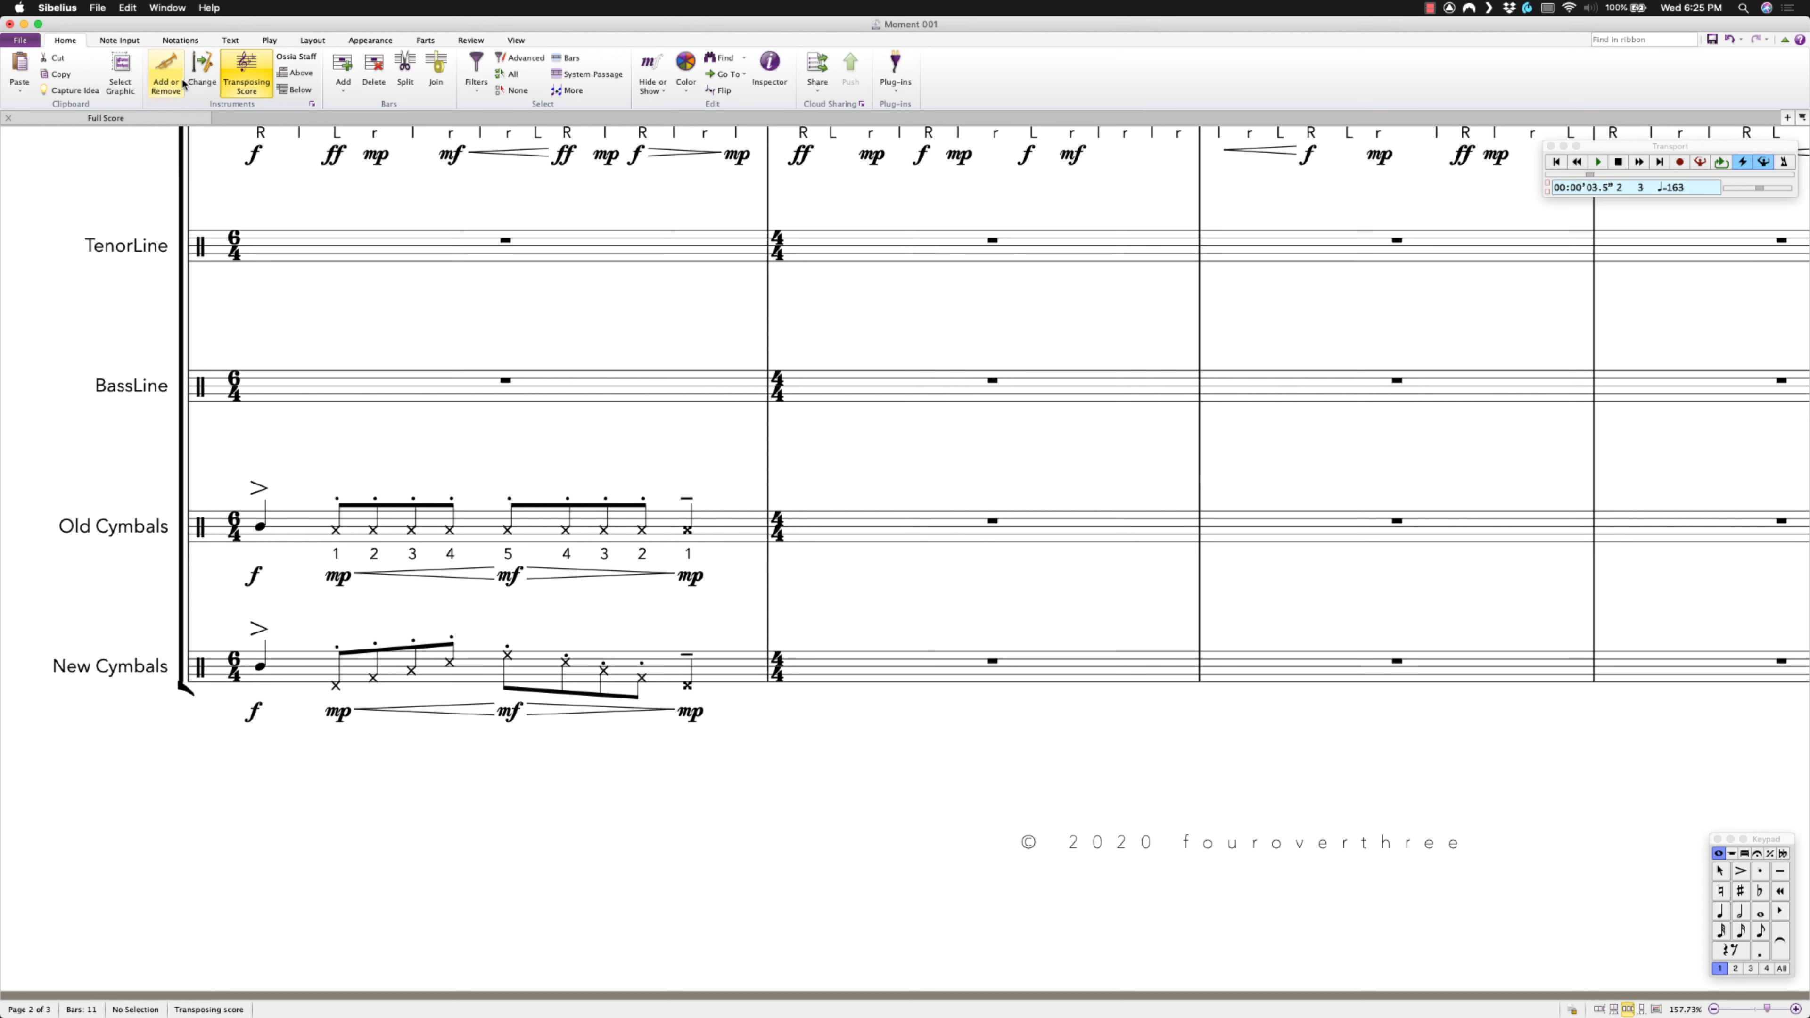
Export the score's house style from the Appearance tab as 'CYMBAL SPLITS YEAH'.
{"action": "left_click", "coordinate": [365, 40]}
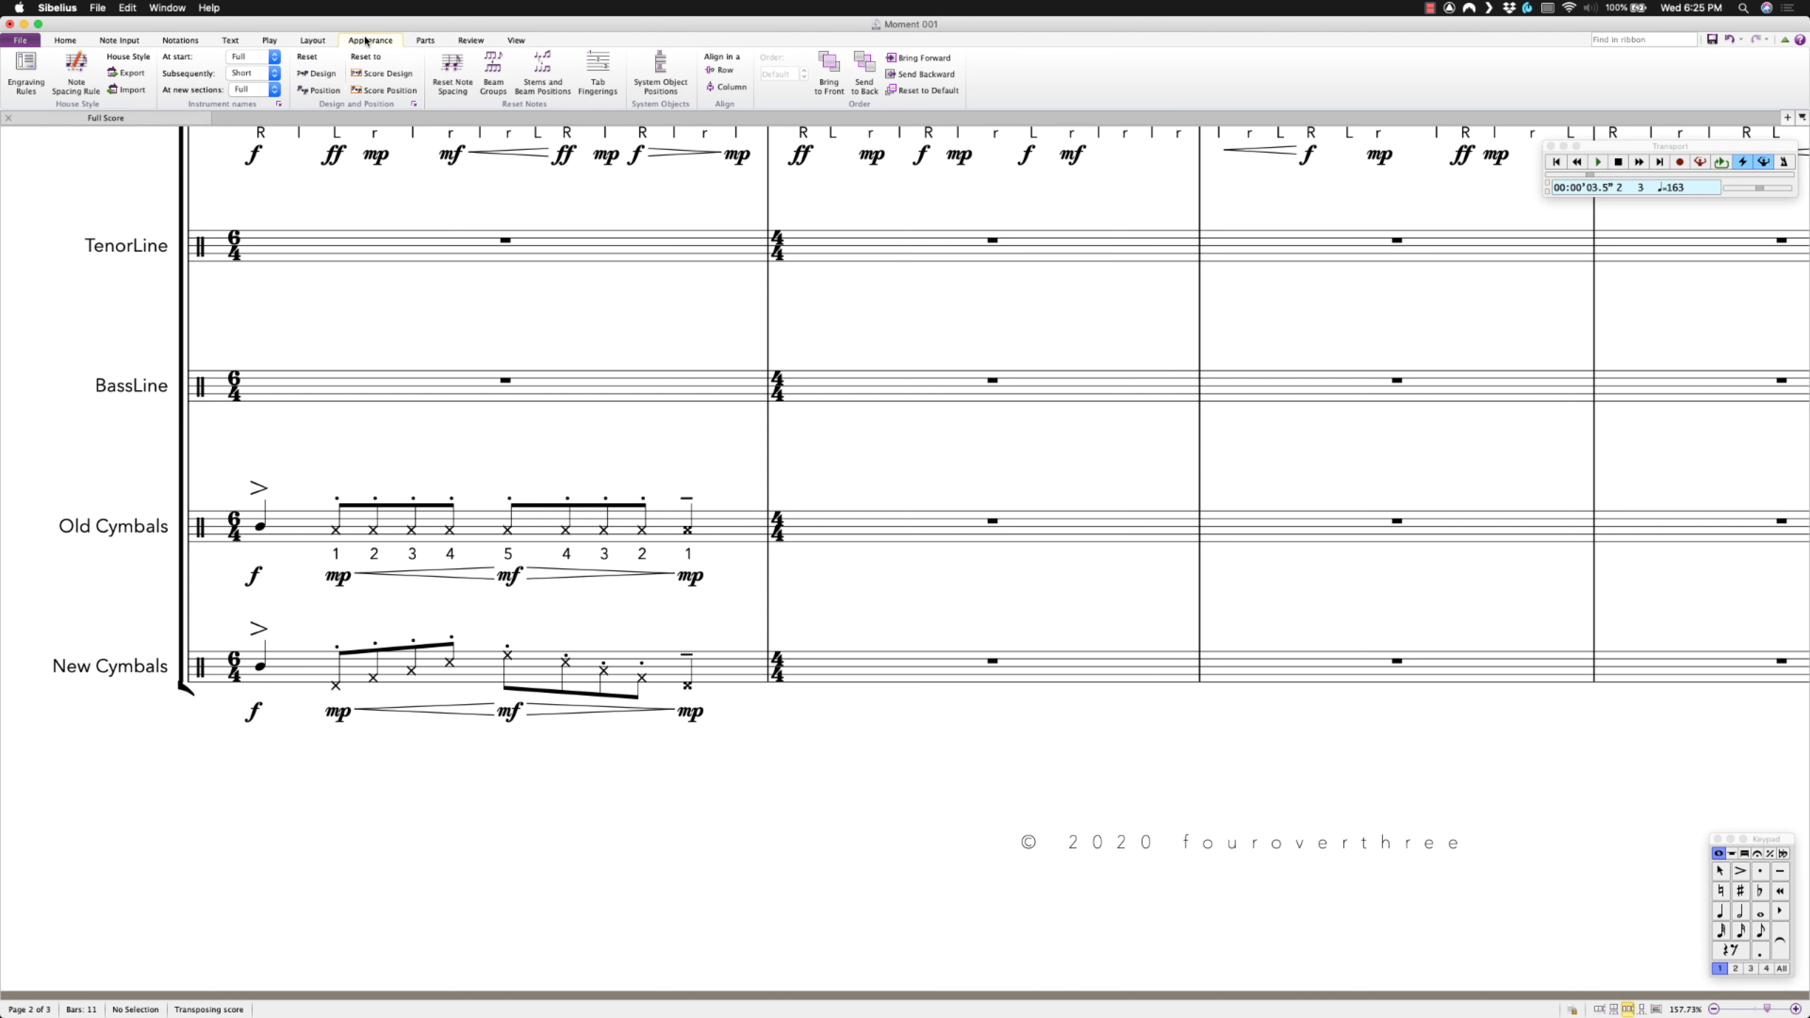
{"action": "left_click", "coordinate": [129, 73]}
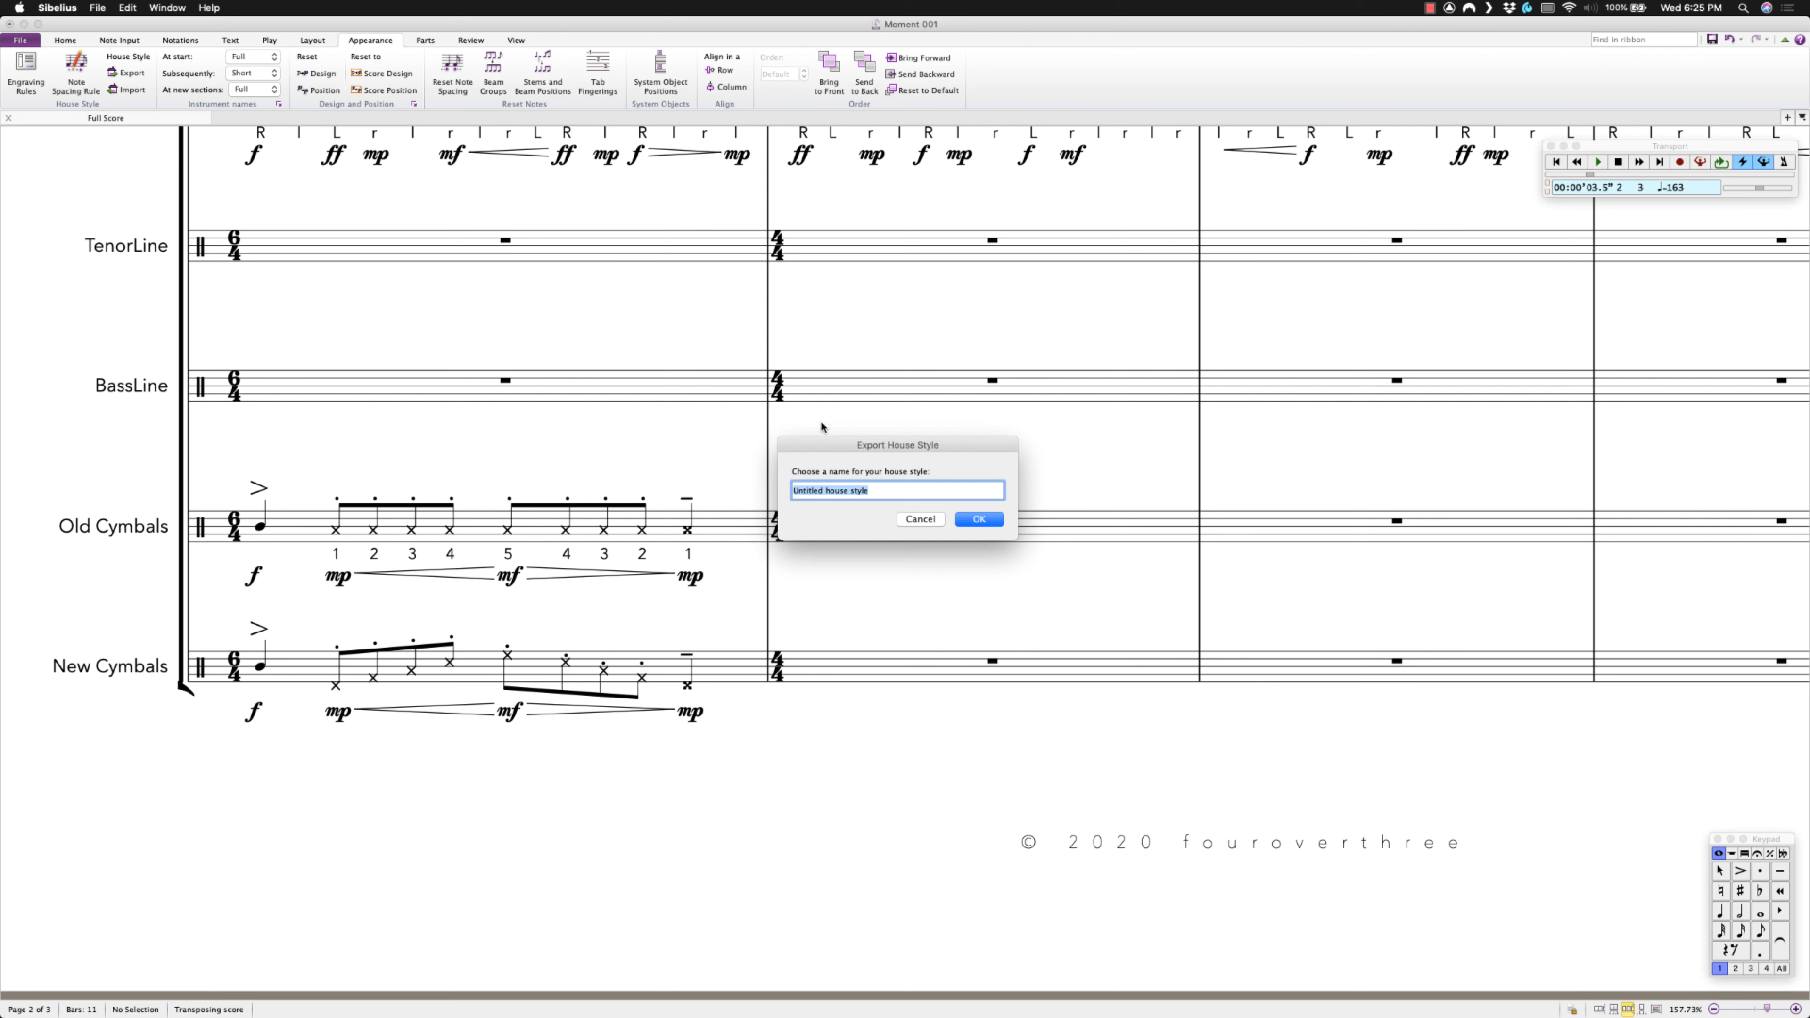
{"action": "type", "text": "CYMBAL SPLITS YEAH"}
{"action": "left_click", "coordinate": [962, 524]}
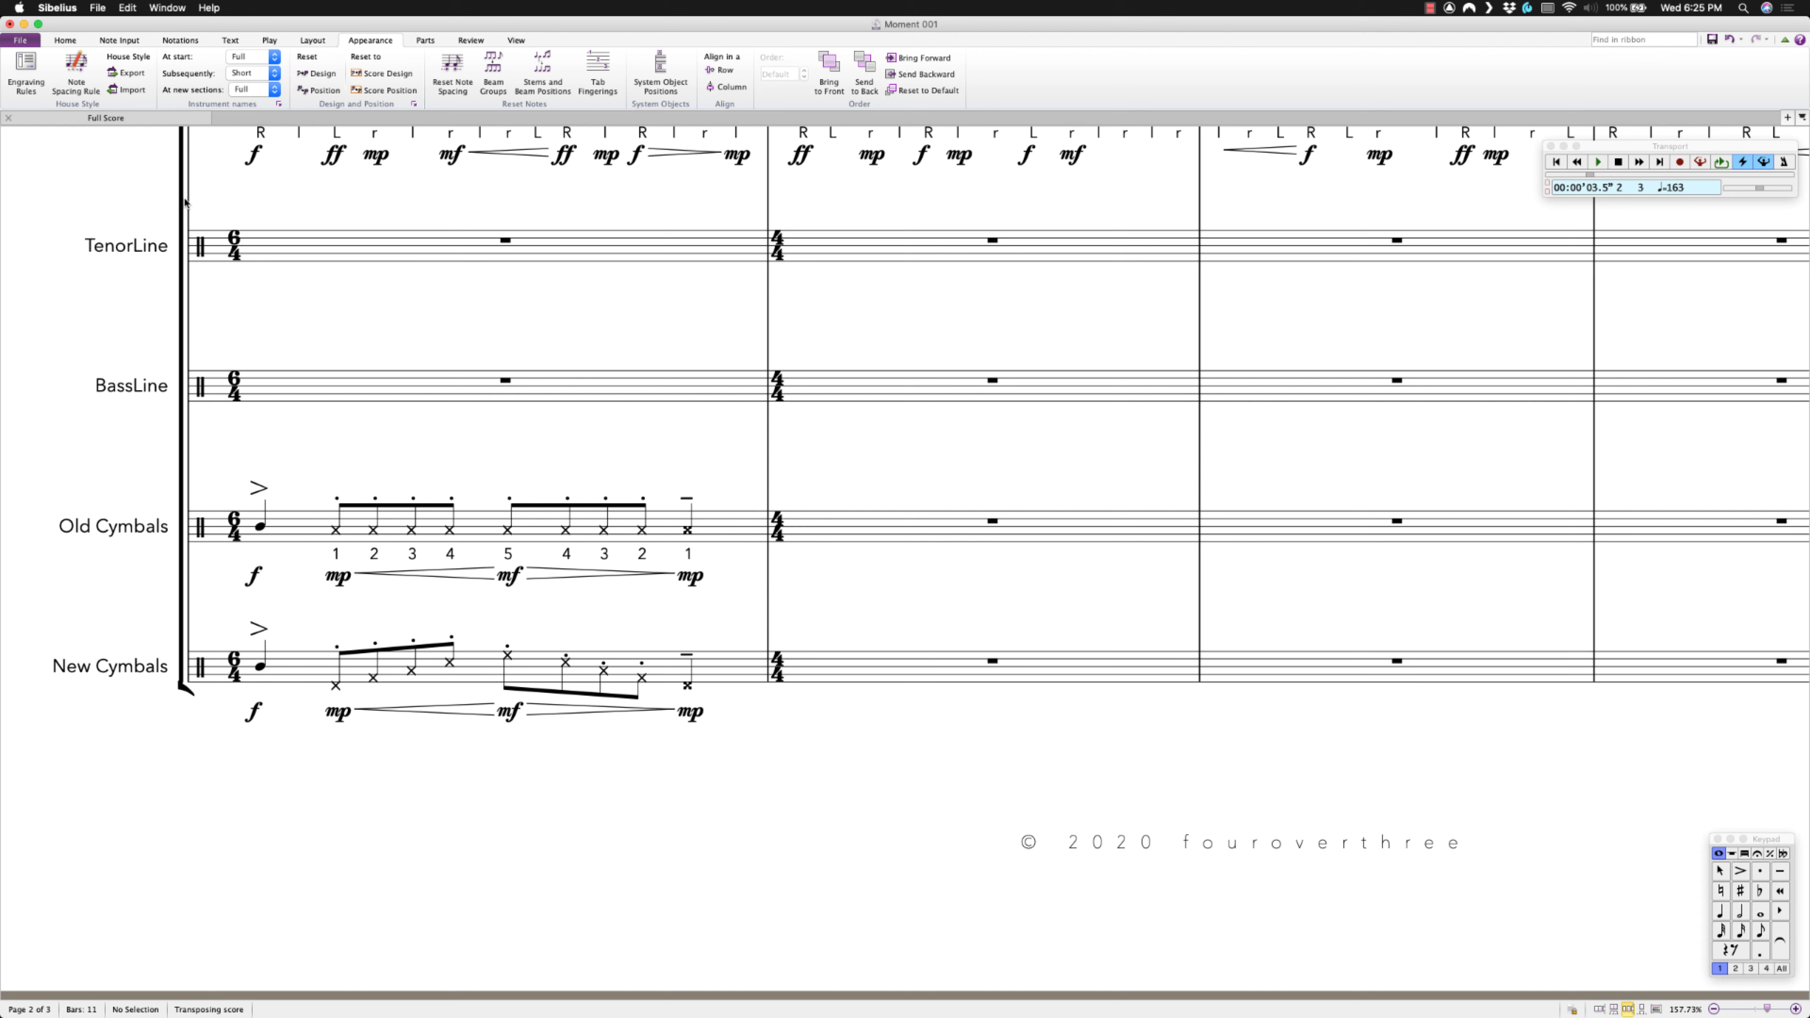
Import CYMBAL SPLITS YEAH without playback dictionary, engraving rules, note spacing, part appearance or magnetic layout.
{"action": "left_click", "coordinate": [132, 90]}
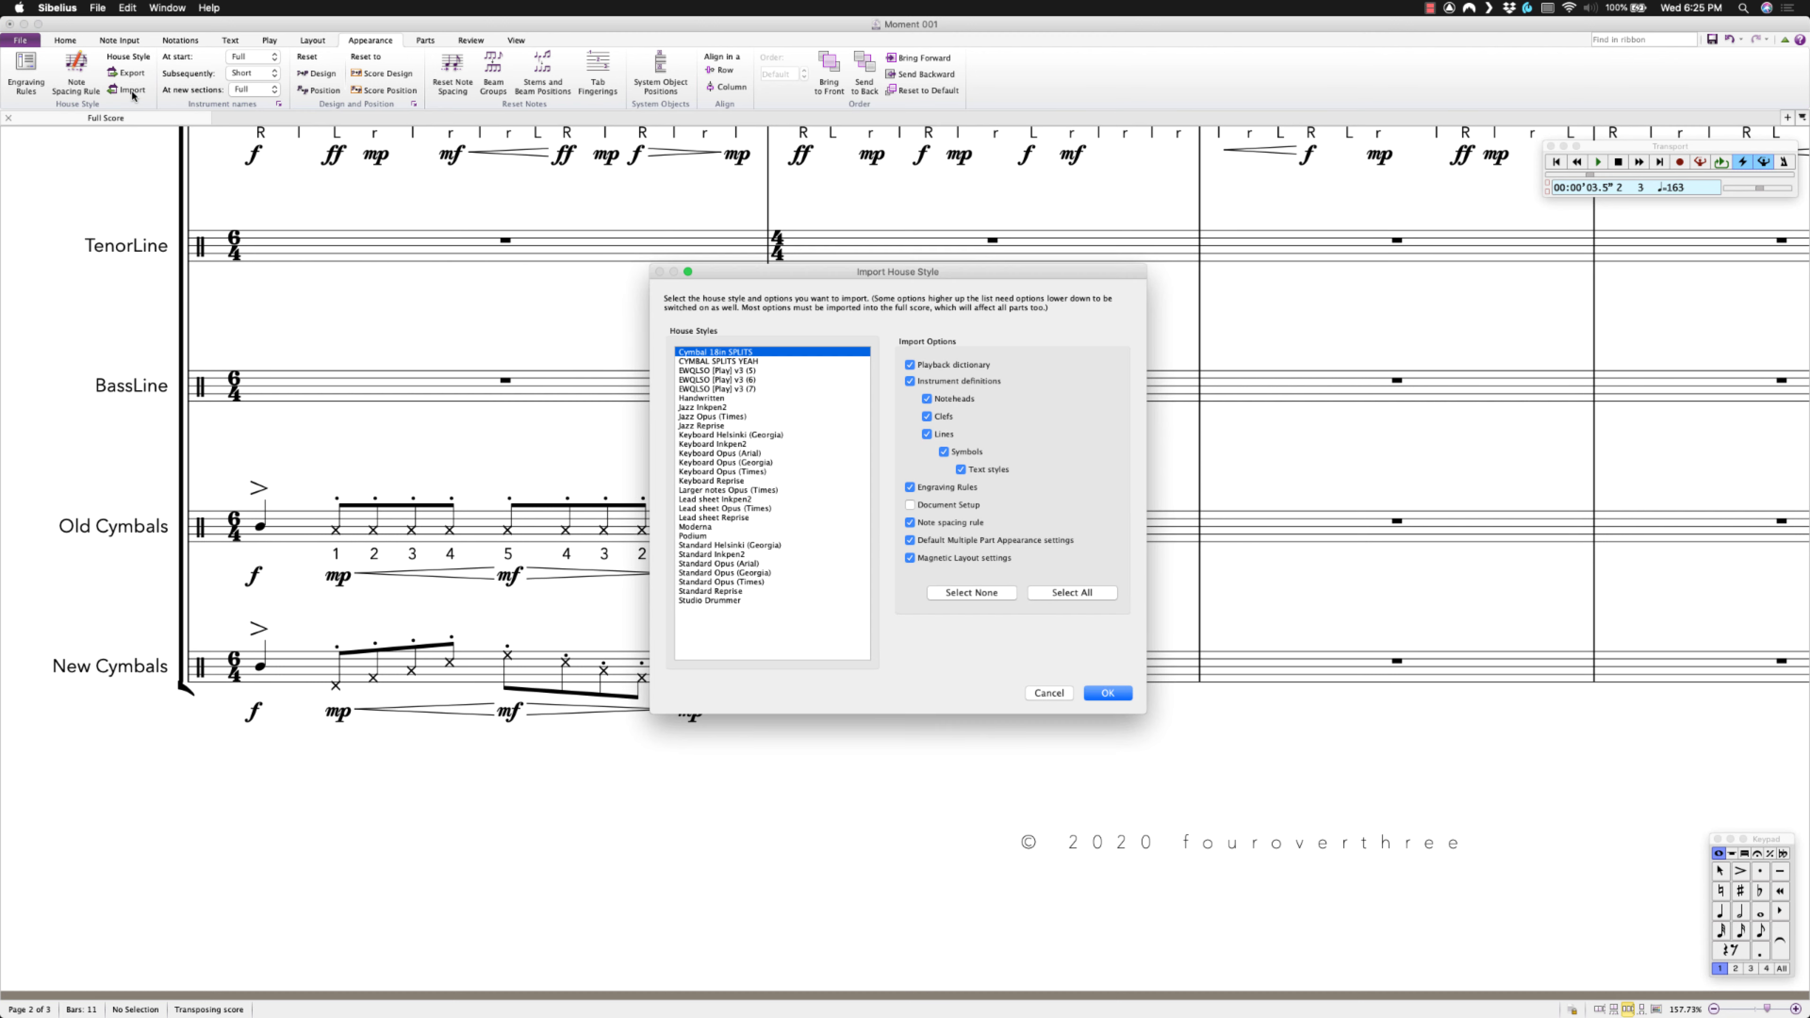
{"action": "left_click", "coordinate": [723, 362]}
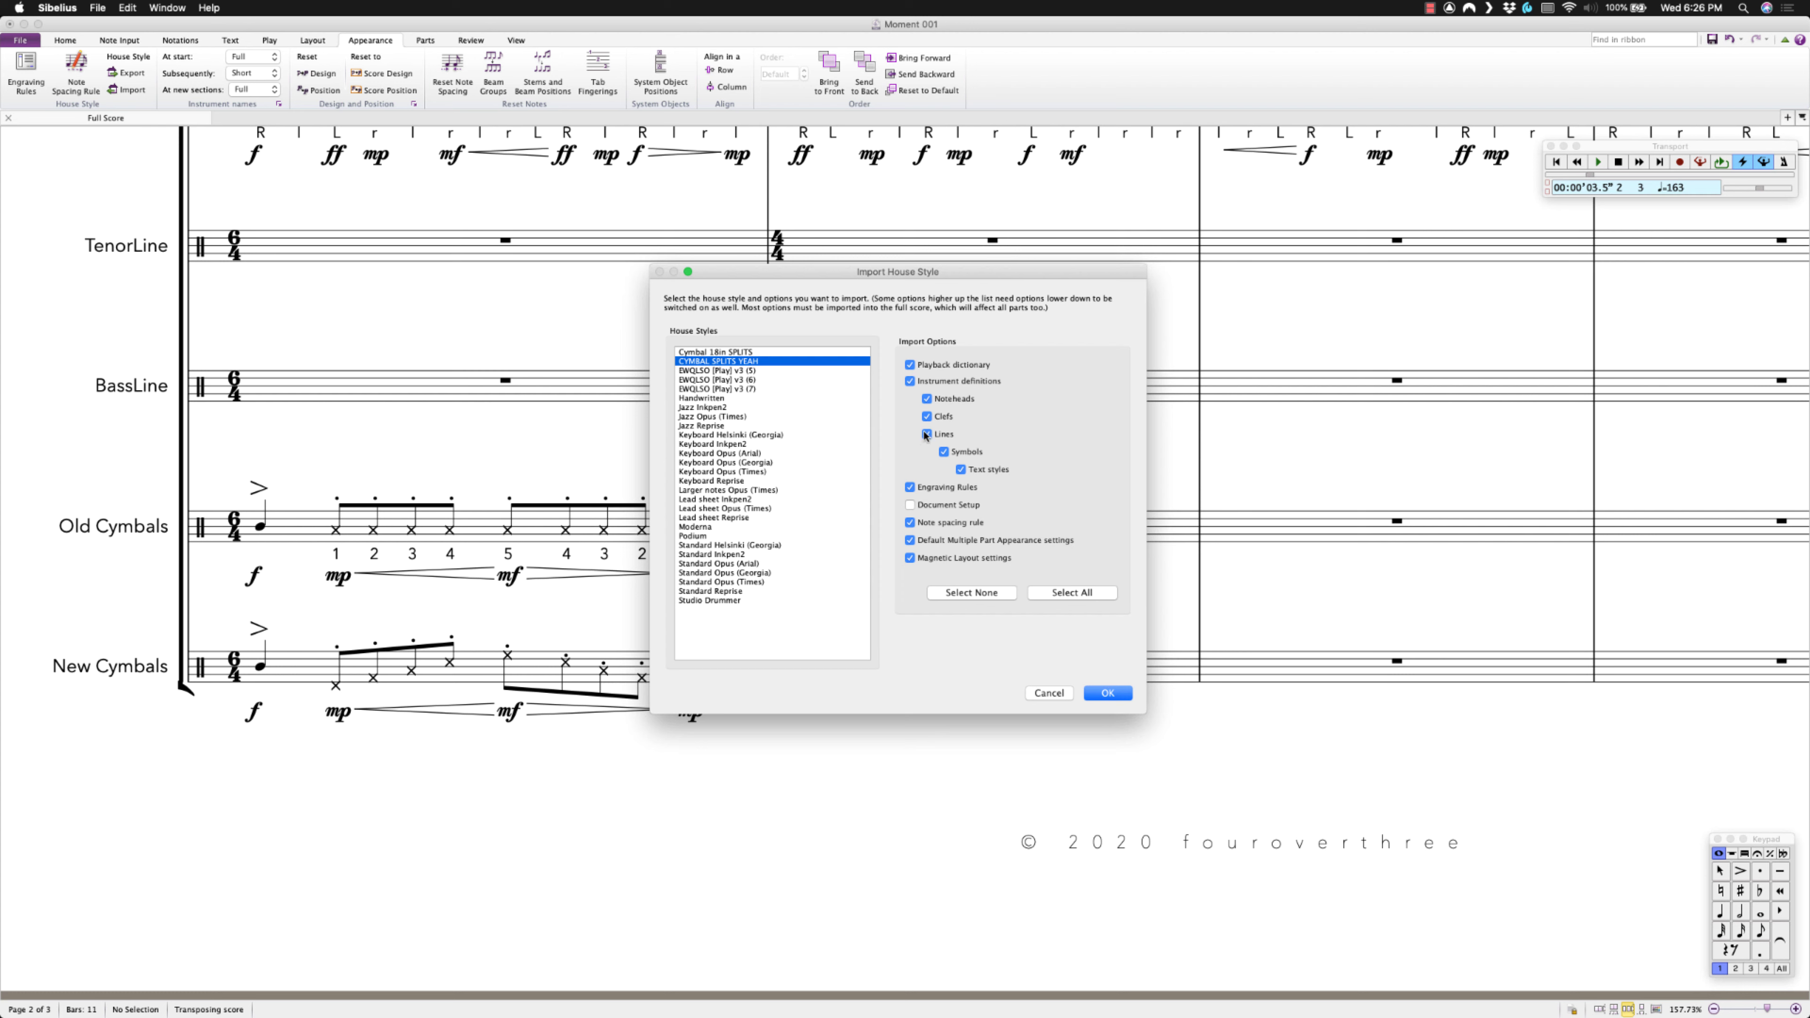
{"action": "left_click", "coordinate": [910, 364]}
{"action": "left_click", "coordinate": [910, 487]}
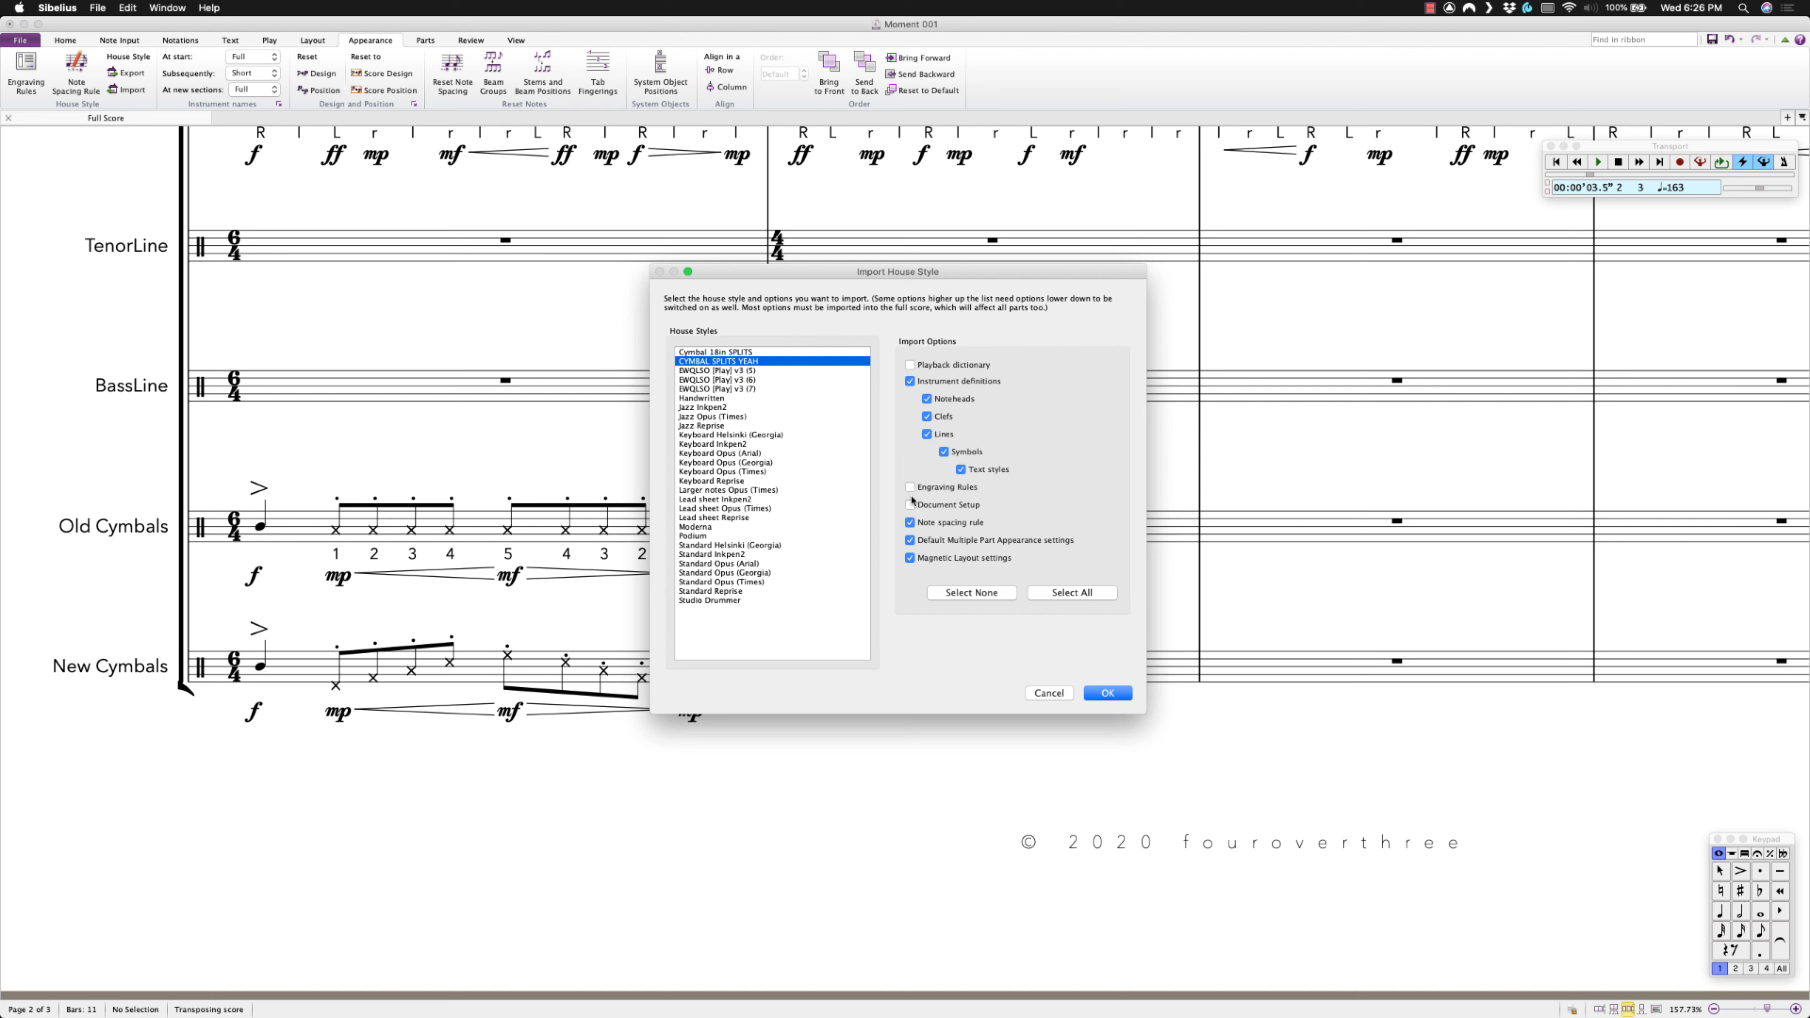
{"action": "left_click", "coordinate": [910, 522]}
{"action": "left_click", "coordinate": [910, 540]}
{"action": "left_click", "coordinate": [910, 558]}
{"action": "left_click", "coordinate": [1109, 693]}
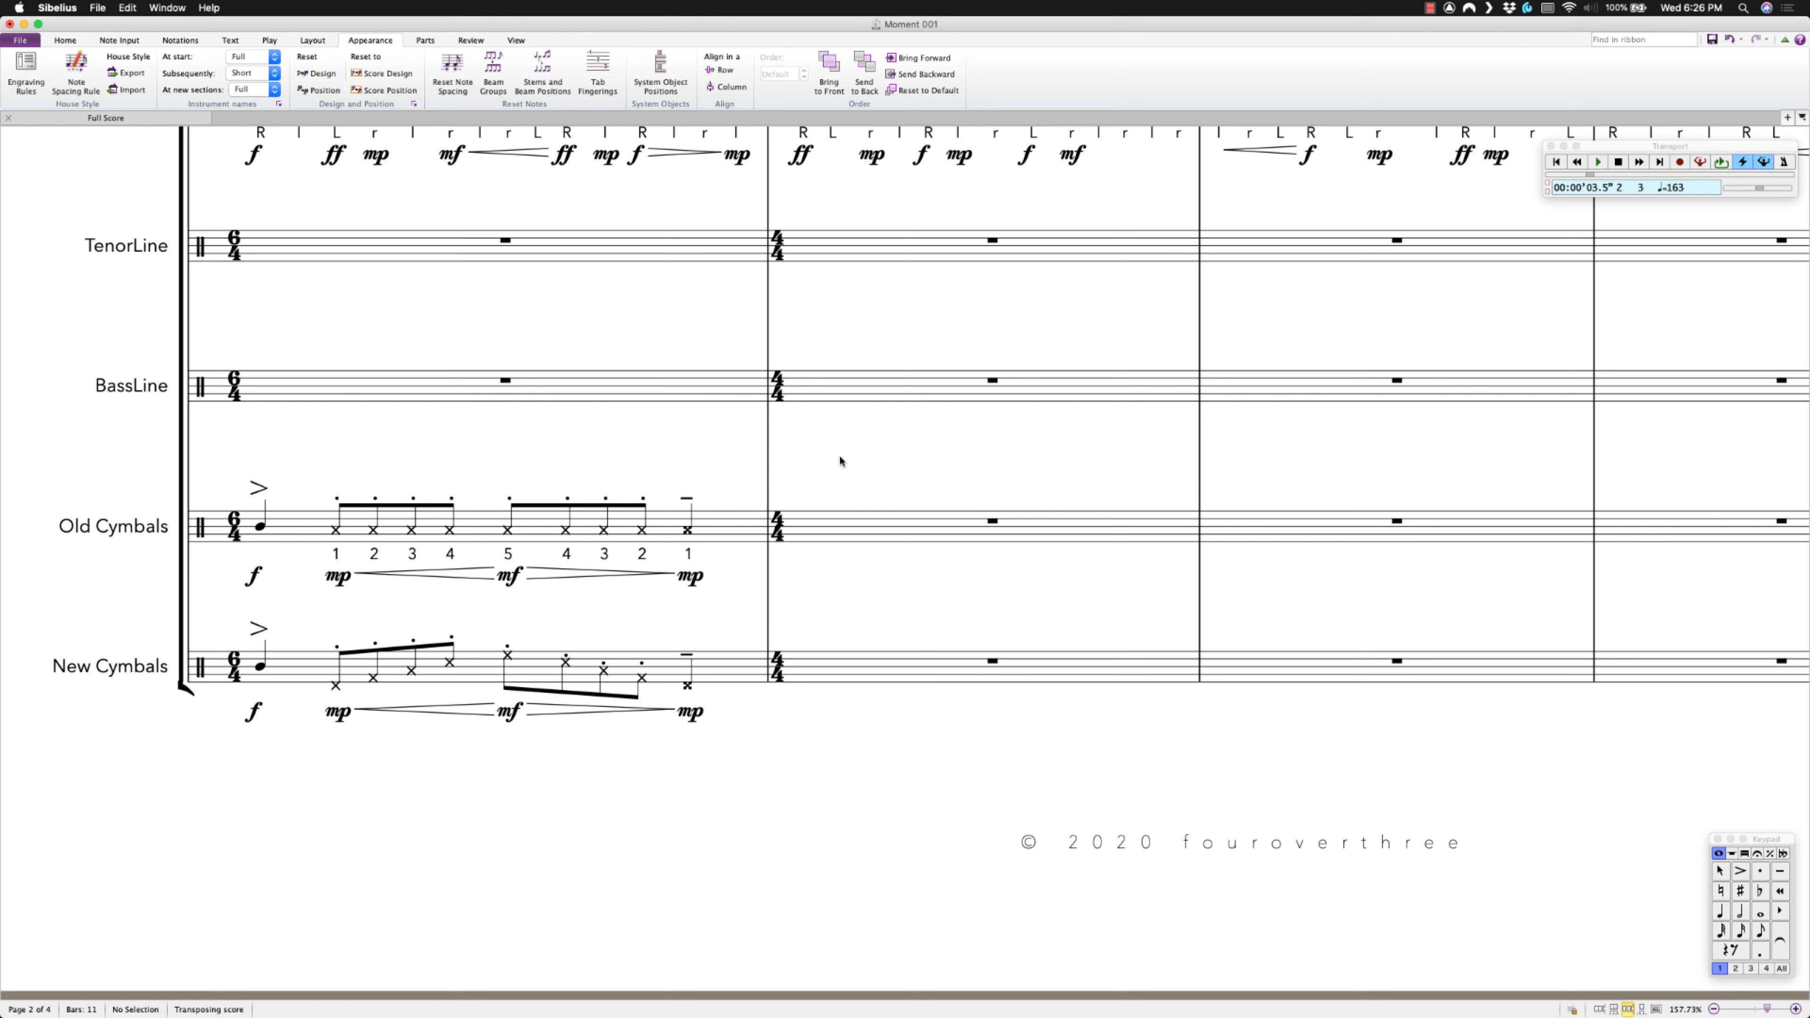
{"action": "key", "text": "i"}
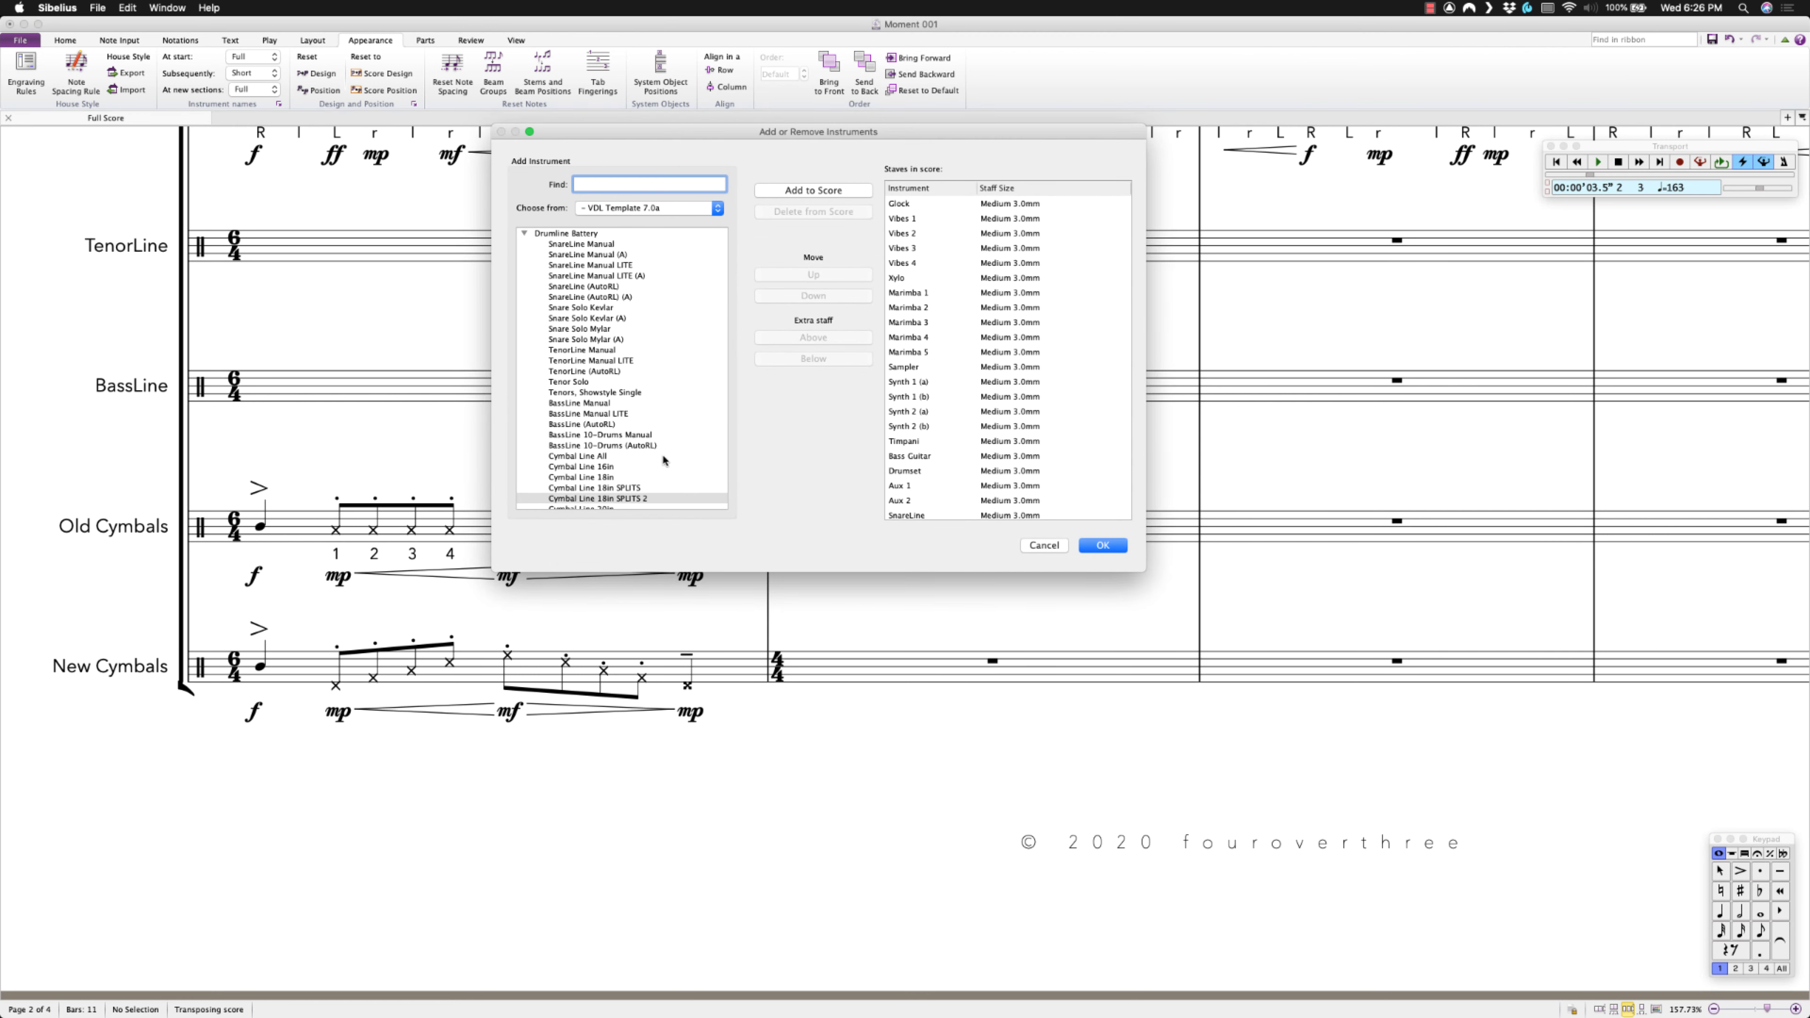
{"action": "scroll", "coordinate": [662, 460], "scroll_direction": "down", "scroll_amount": 3}
{"action": "left_click", "coordinate": [1098, 547]}
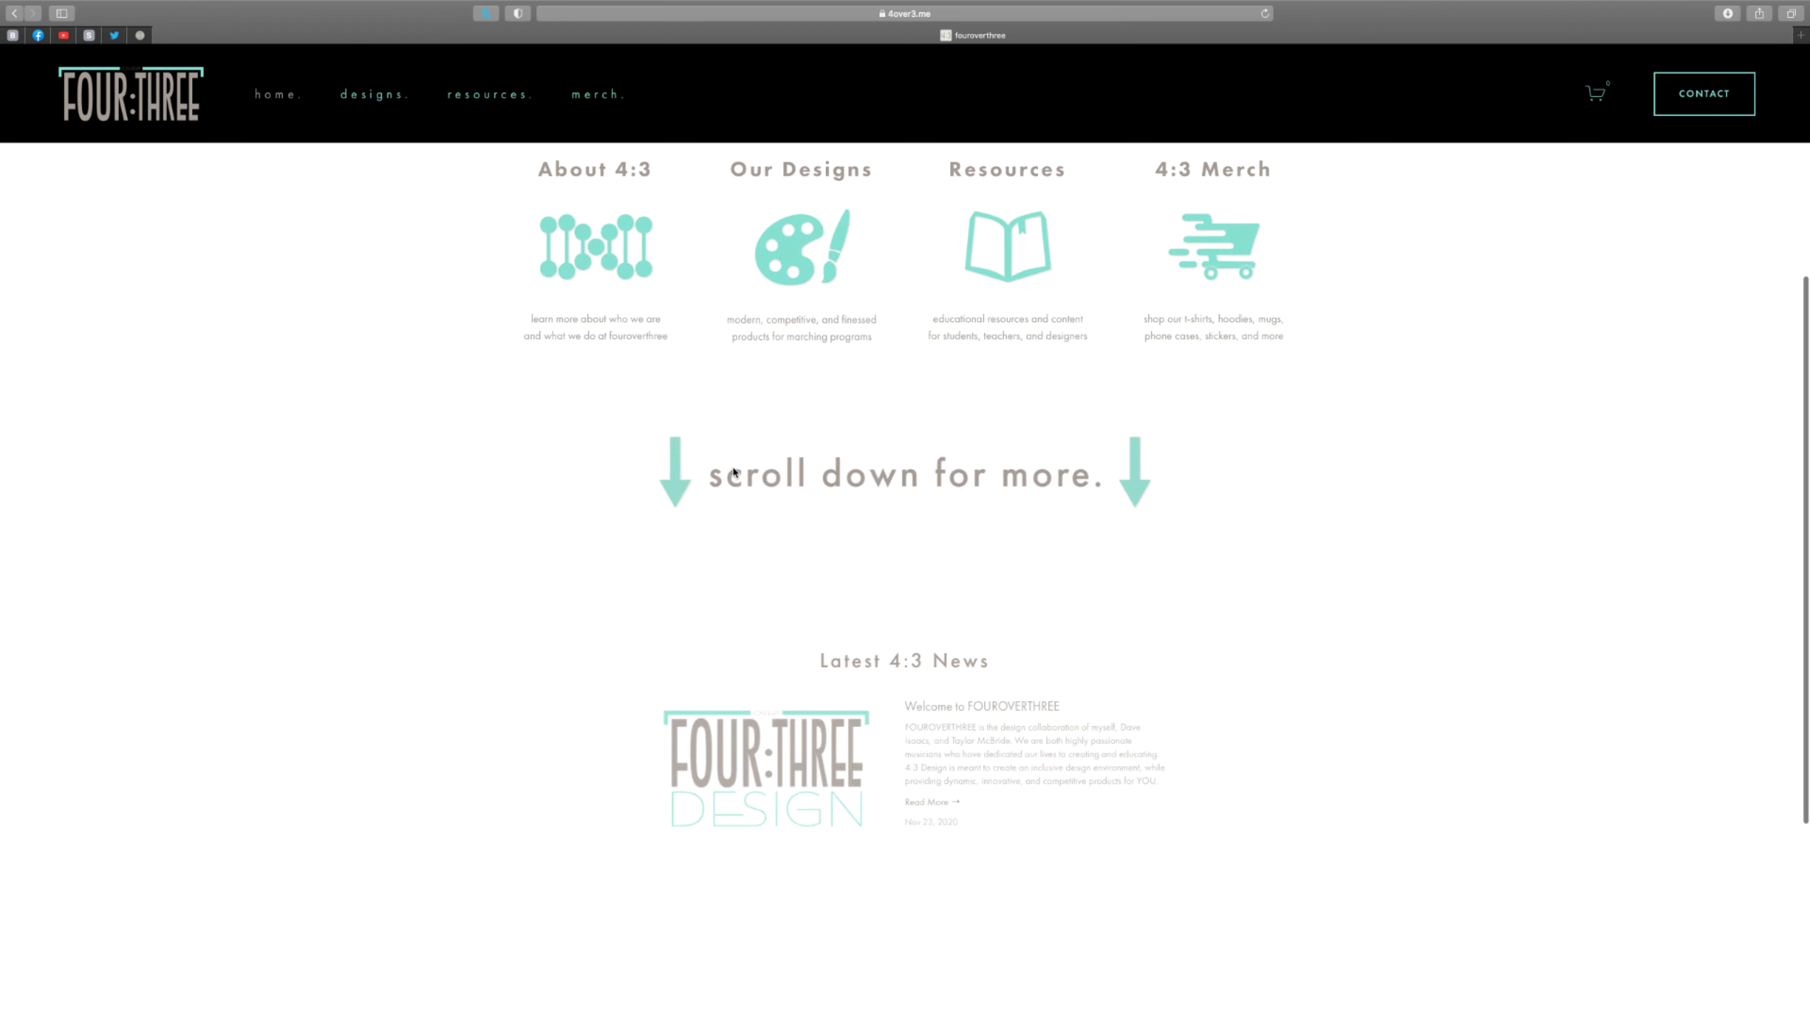
Enter an e-mail address in the mailing-list popup's Email Address field.
{"action": "scroll", "coordinate": [731, 469], "scroll_direction": "up", "scroll_amount": 6}
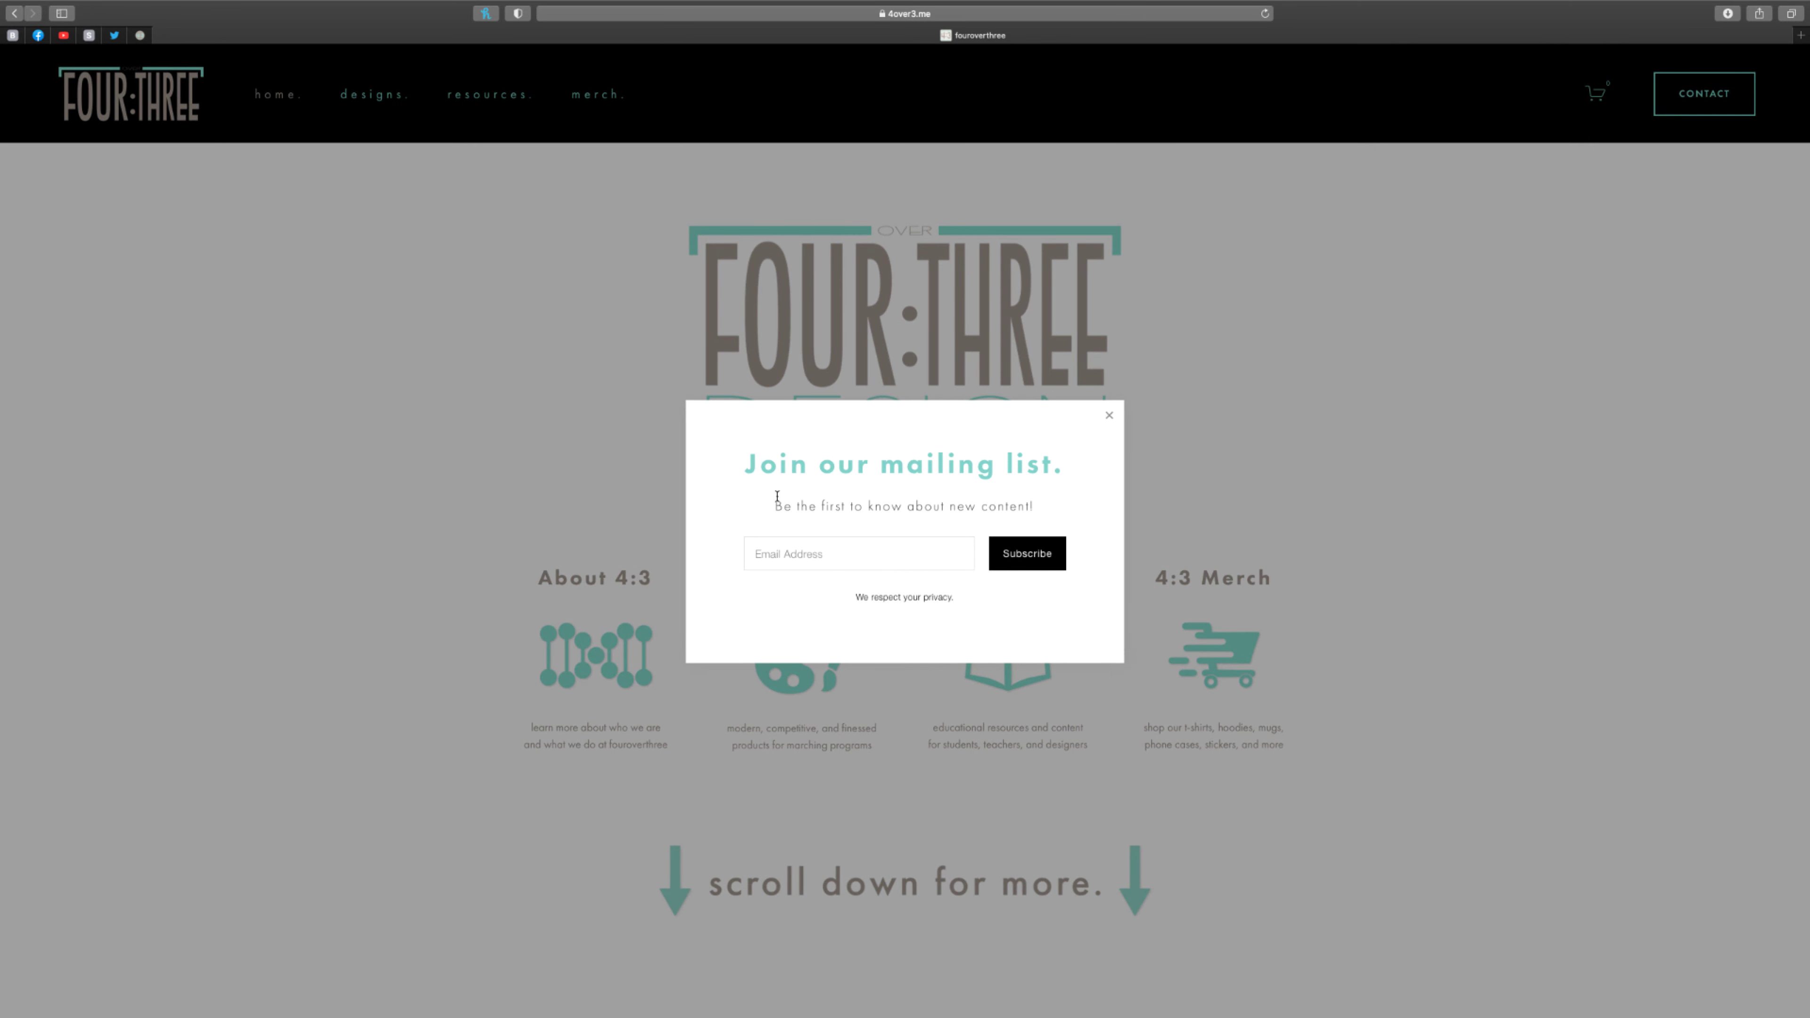
{"action": "left_click", "coordinate": [875, 555]}
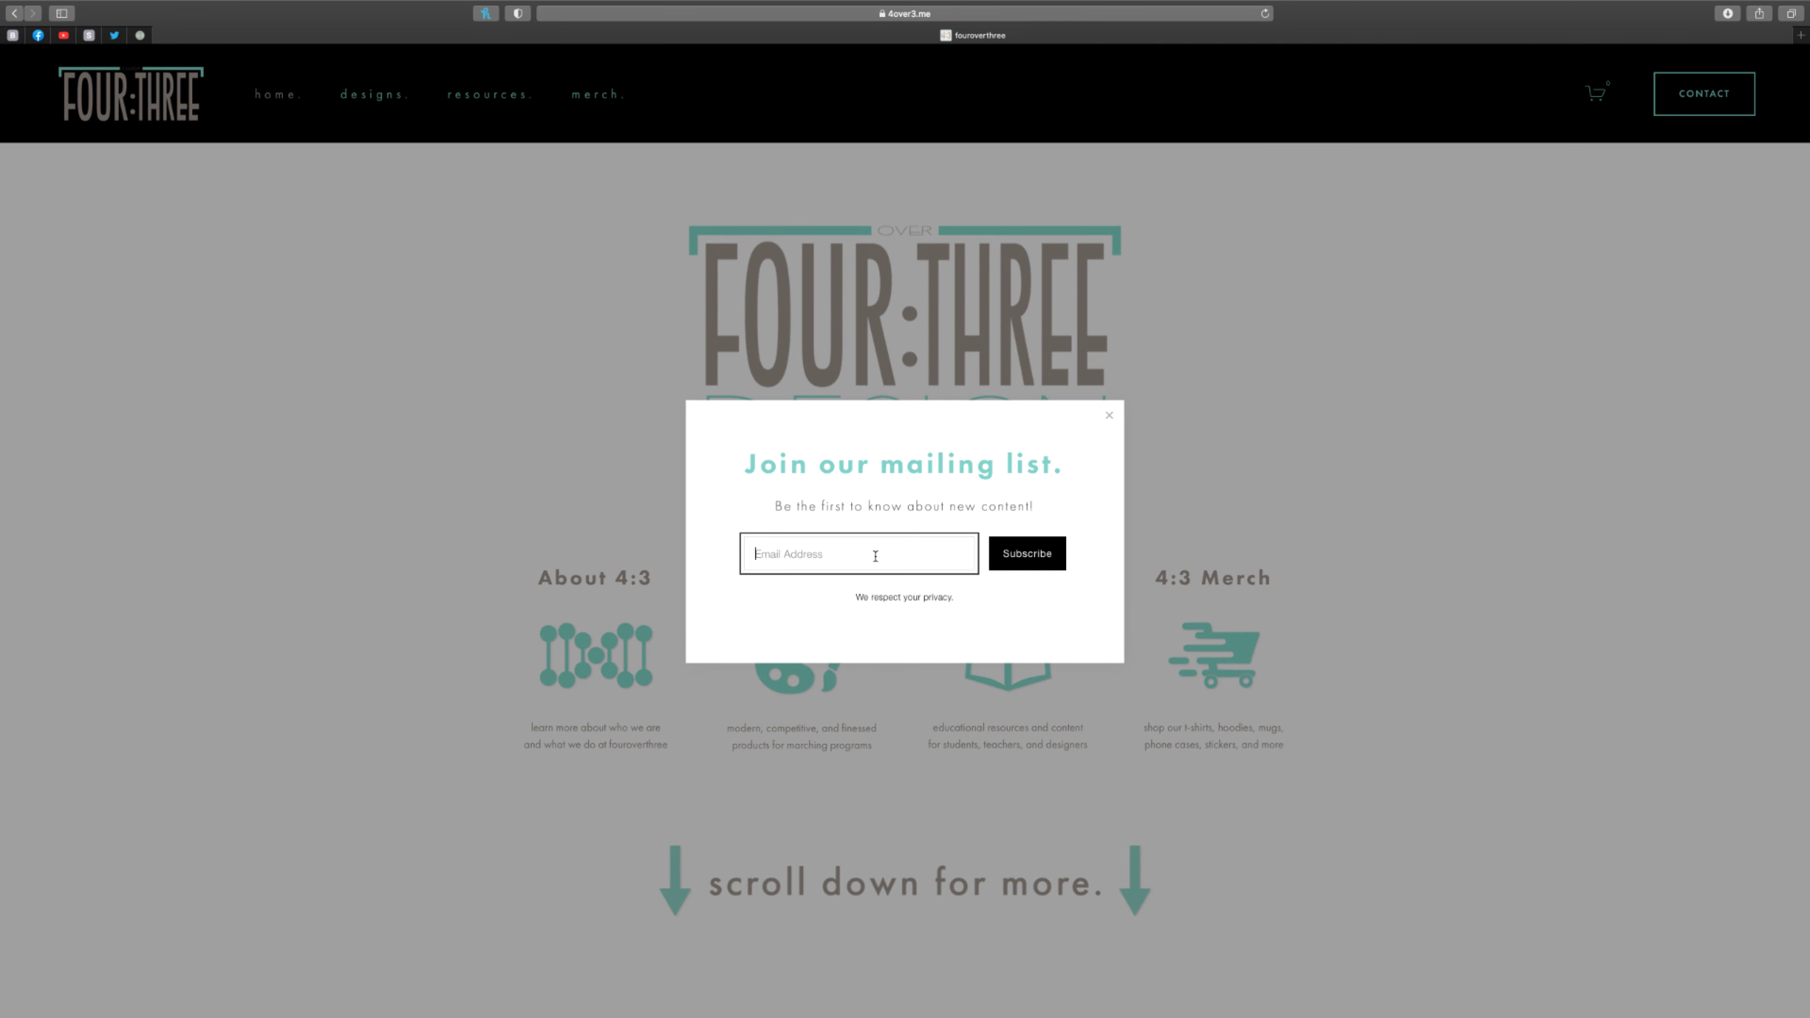
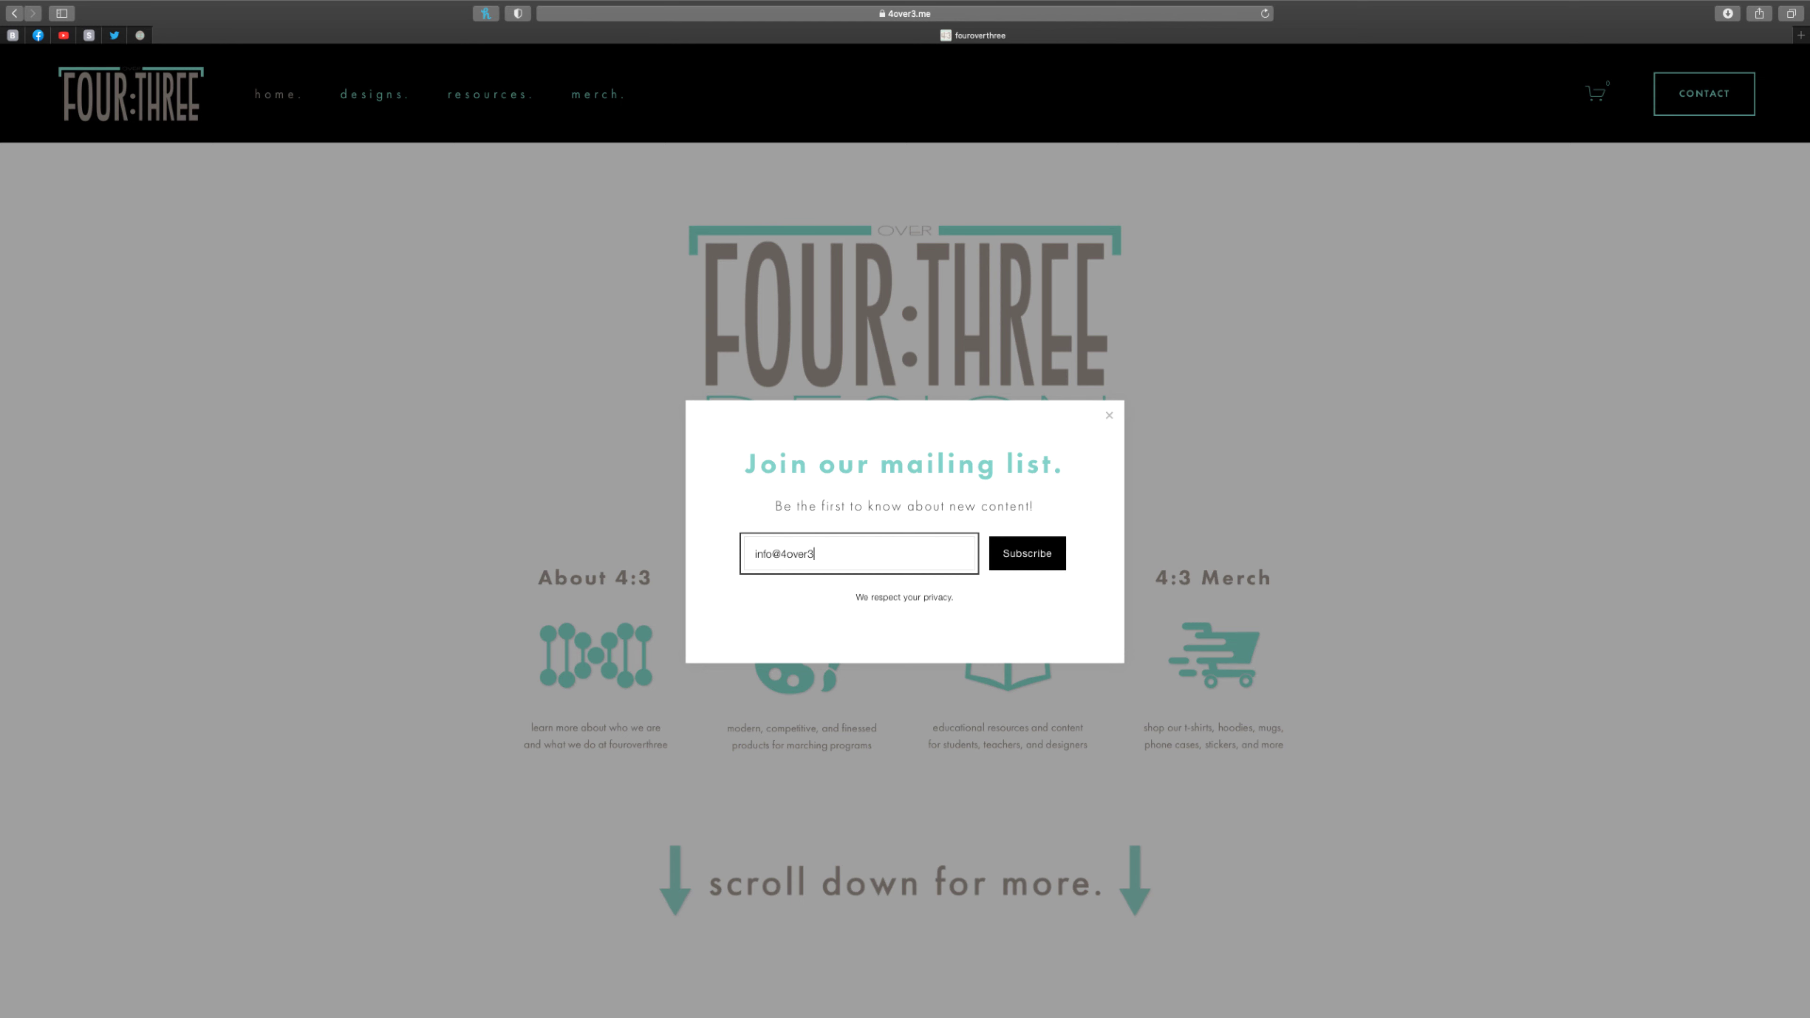